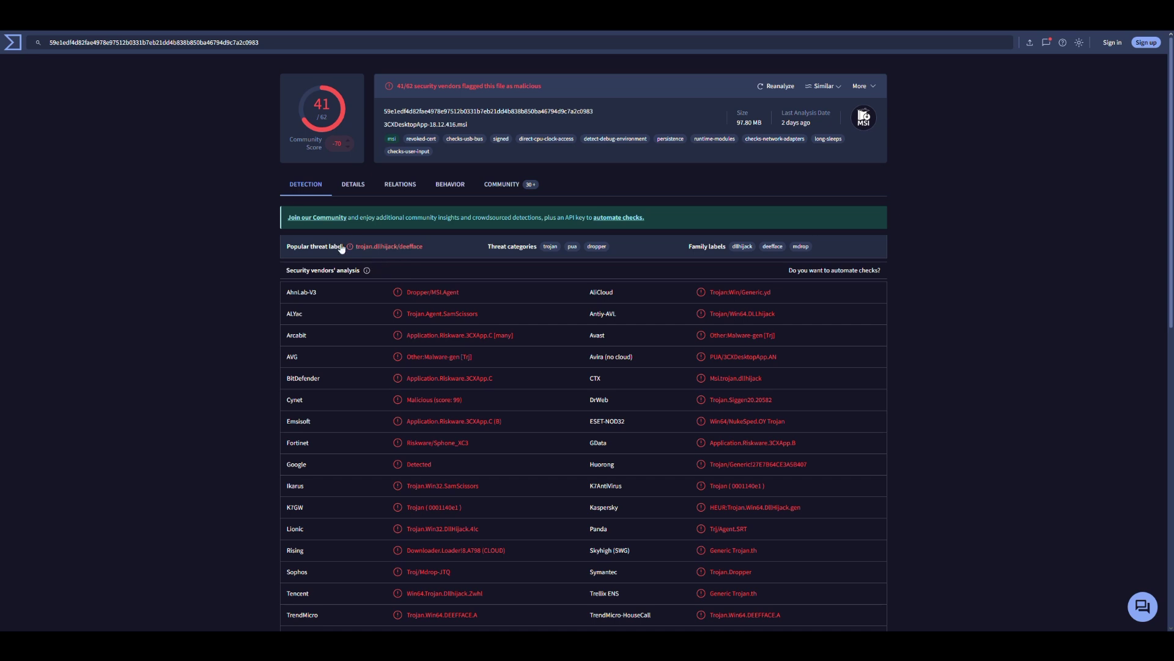
- Submit 2 as the answer to Q1 in the CyberDefenders lab and highlight the Q2 question about the .msi creation time
{"action": "key", "text": "ctrl+Tab"}
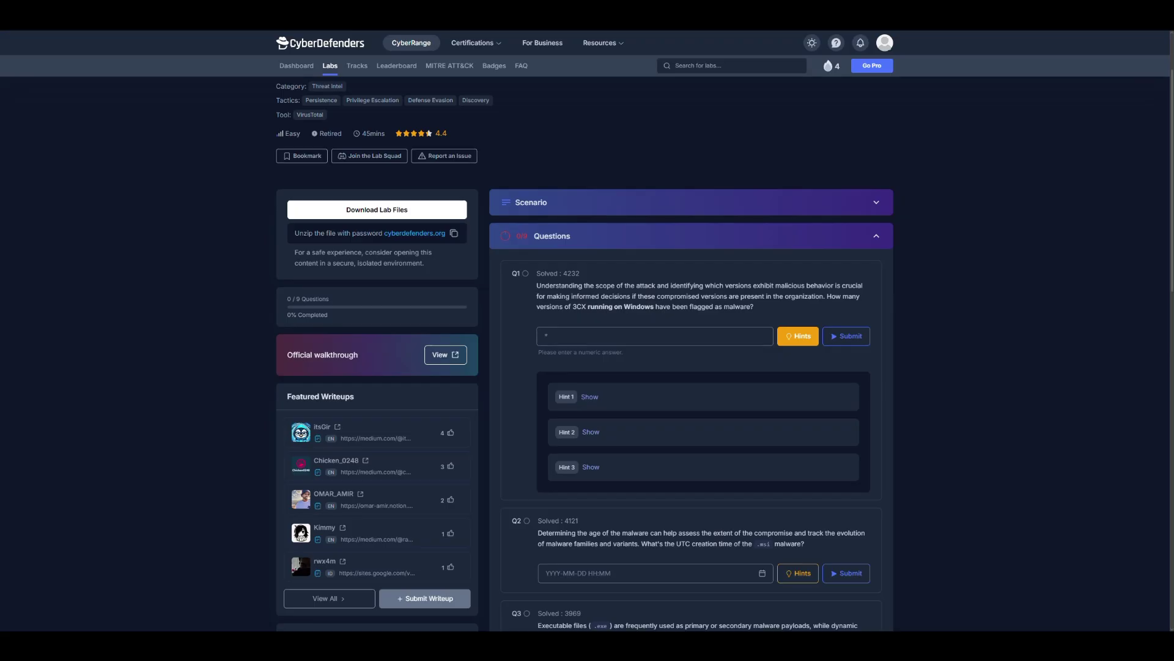
{"action": "key", "text": "ctrl+Tab"}
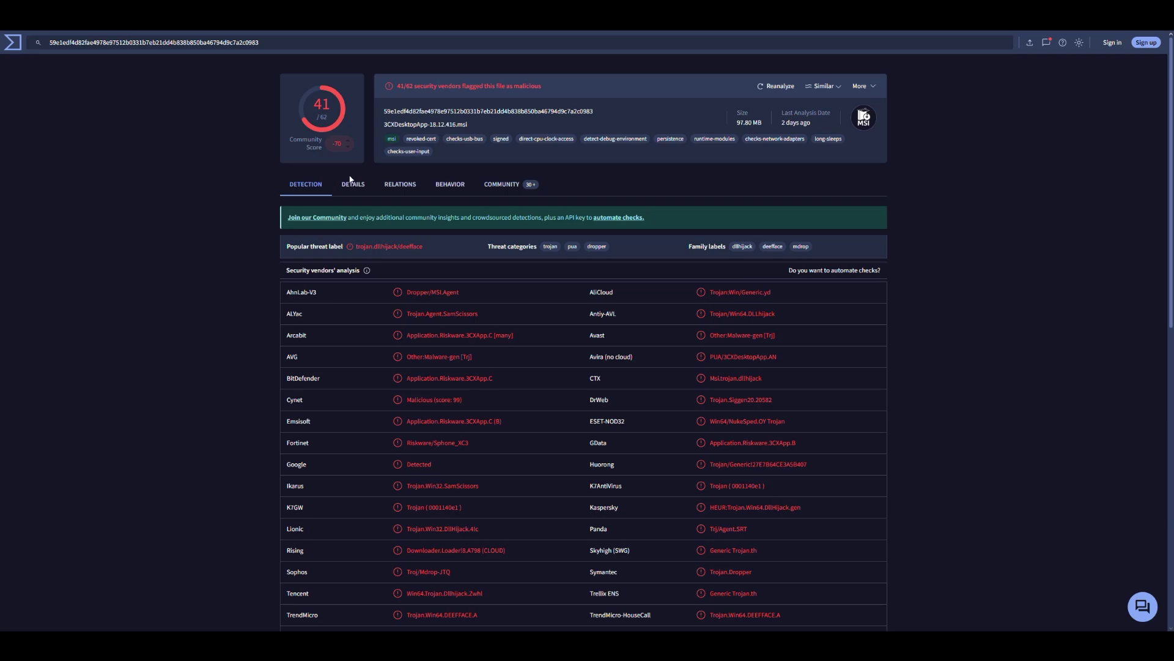
{"action": "key", "text": "ctrl+Tab"}
{"action": "key", "text": "BackSpace"}
{"action": "type", "text": "2"}
{"action": "left_click", "coordinate": [846, 335]}
{"action": "left_click", "coordinate": [740, 333]}
{"action": "scroll", "coordinate": [613, 433], "scroll_direction": "down", "scroll_amount": 2}
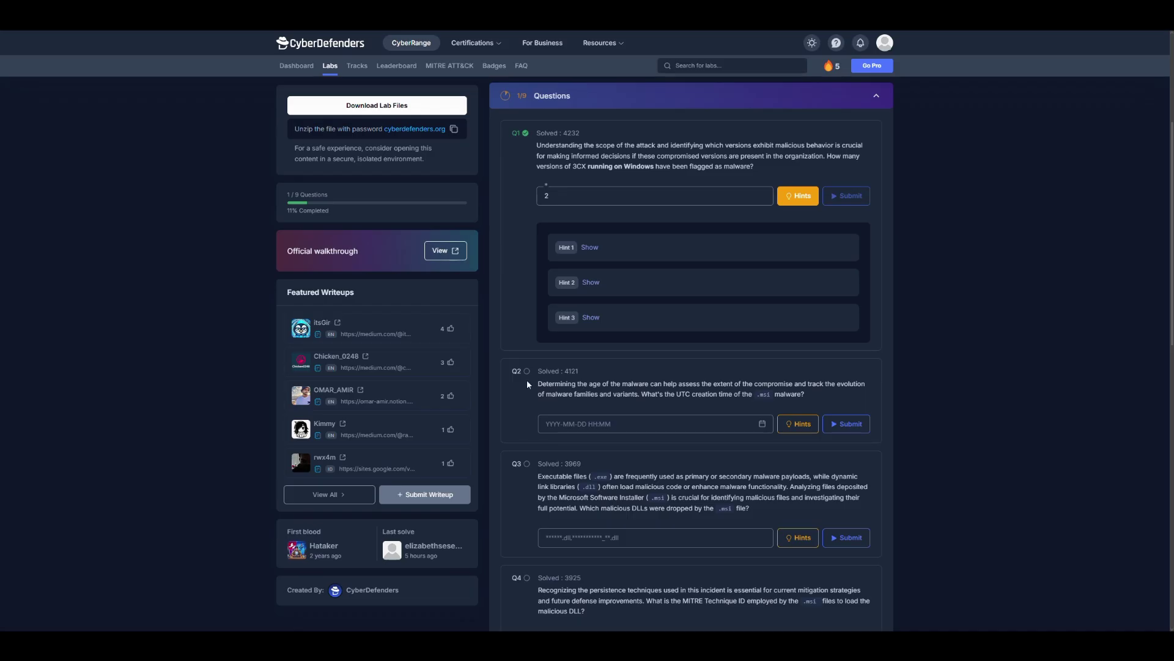
{"action": "left_click_drag", "start_coordinate": [539, 383], "coordinate": [822, 395]}
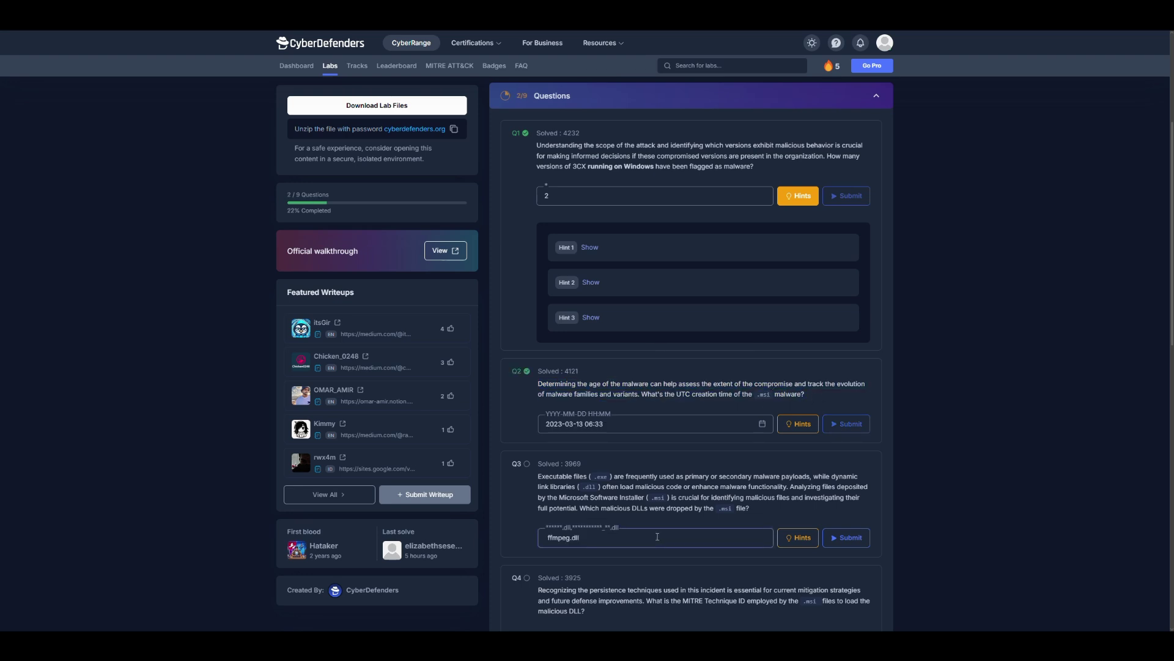
- Copy d3dcompiler_47.dll from the bundled files in VirusTotal, add it after ffmpeg.dll in the CyberDefenders Q3 answer, and submit
{"action": "type", "text": ","}
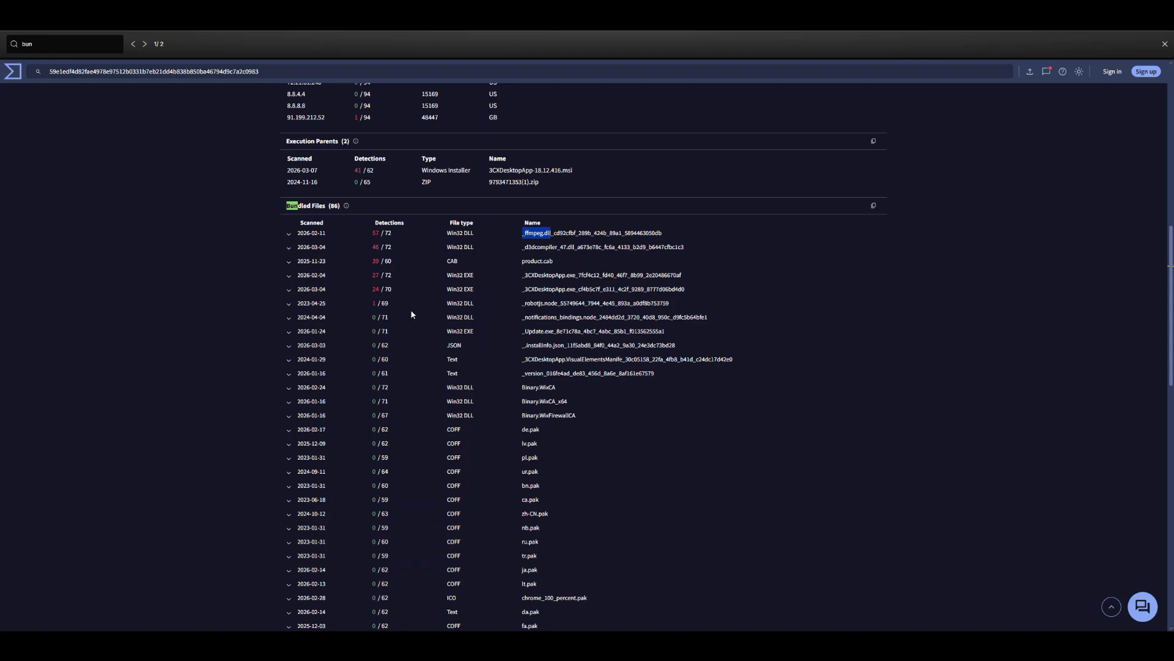
{"action": "left_click_drag", "start_coordinate": [521, 248], "coordinate": [575, 257]}
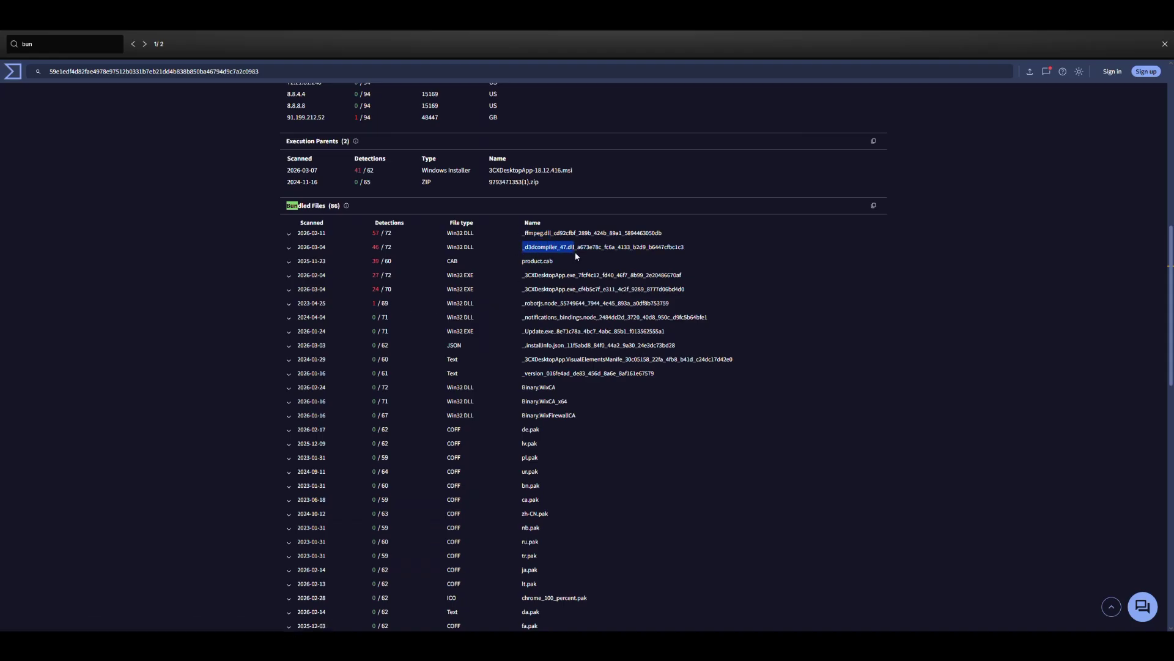
{"action": "right_click", "coordinate": [559, 248]}
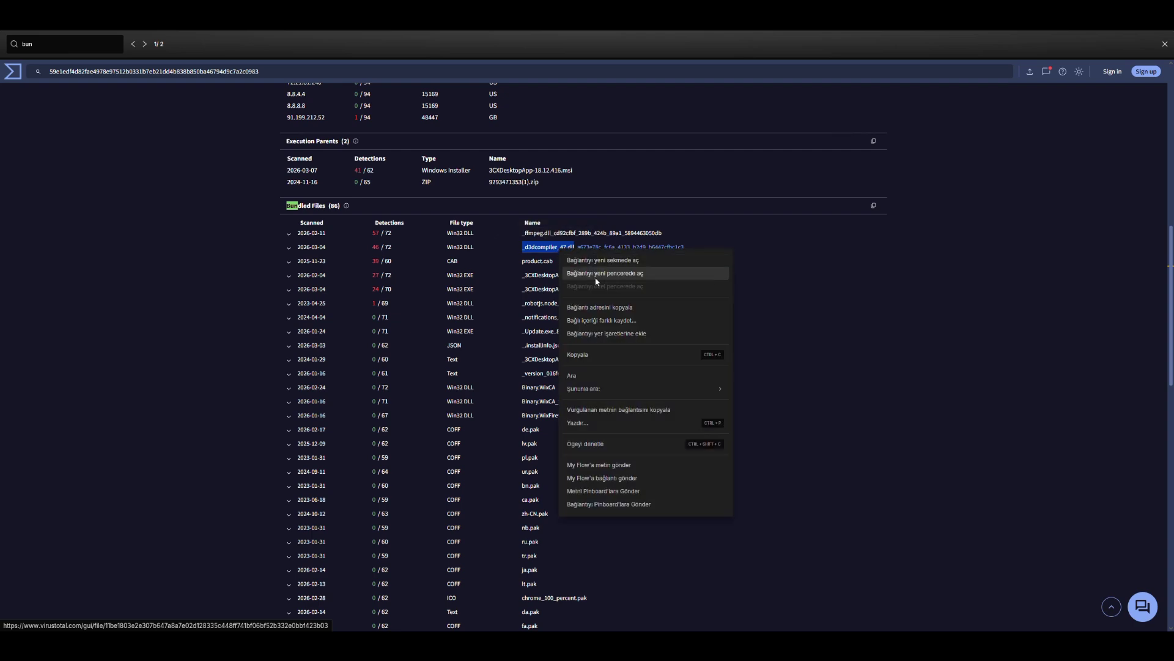
{"action": "left_click", "coordinate": [585, 357]}
{"action": "key", "text": "alt+Tab"}
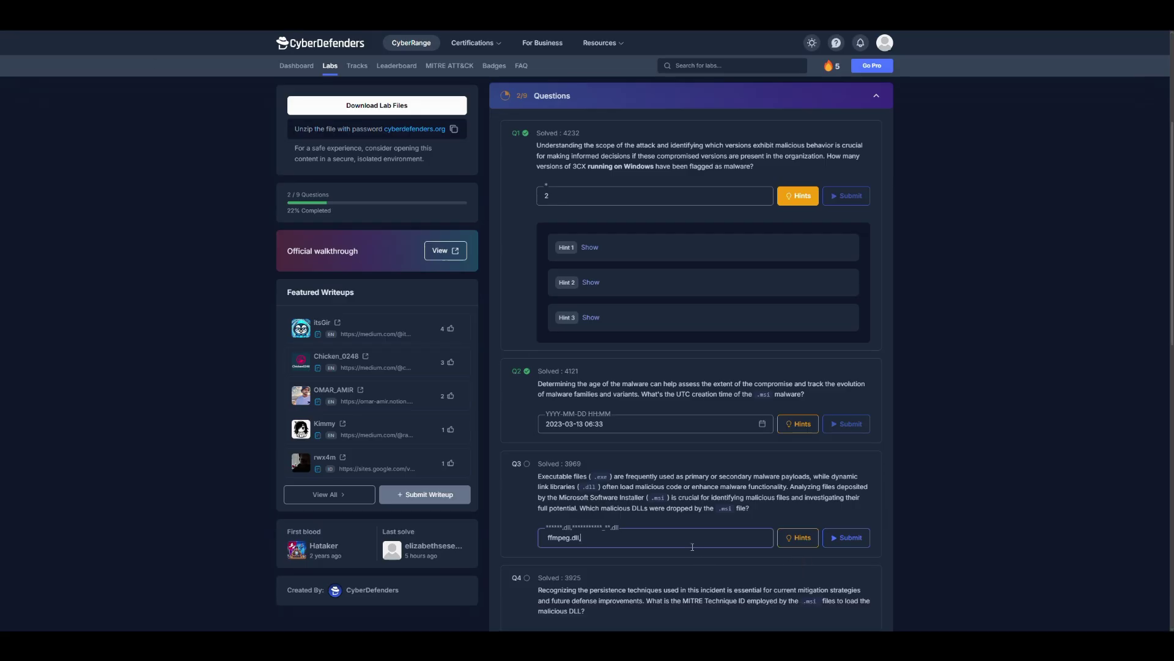
{"action": "key", "text": "ctrl+v"}
{"action": "key", "text": "BackSpace"}
{"action": "key", "text": "Return"}
- Read Q4 on the MITRE Technique ID, and bring up the MITRE ATT&CK techniques in the .msi file's VirusTotal behavior report
{"action": "scroll", "coordinate": [765, 524], "scroll_direction": "down", "scroll_amount": 5}
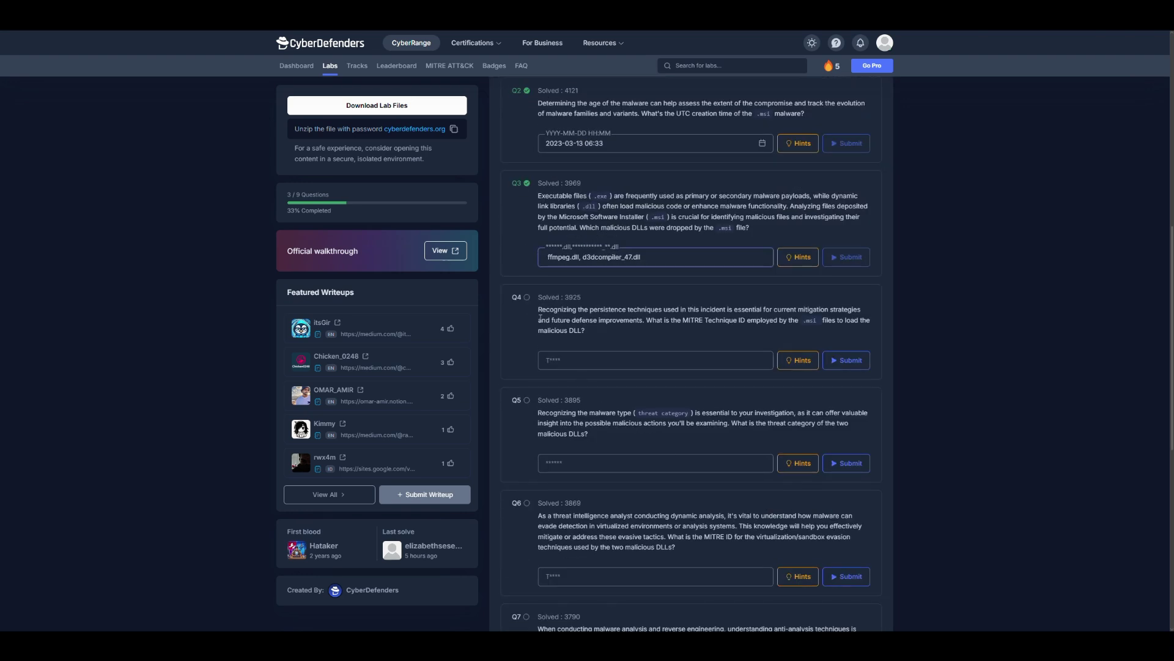
{"action": "left_click_drag", "start_coordinate": [538, 313], "coordinate": [852, 337]}
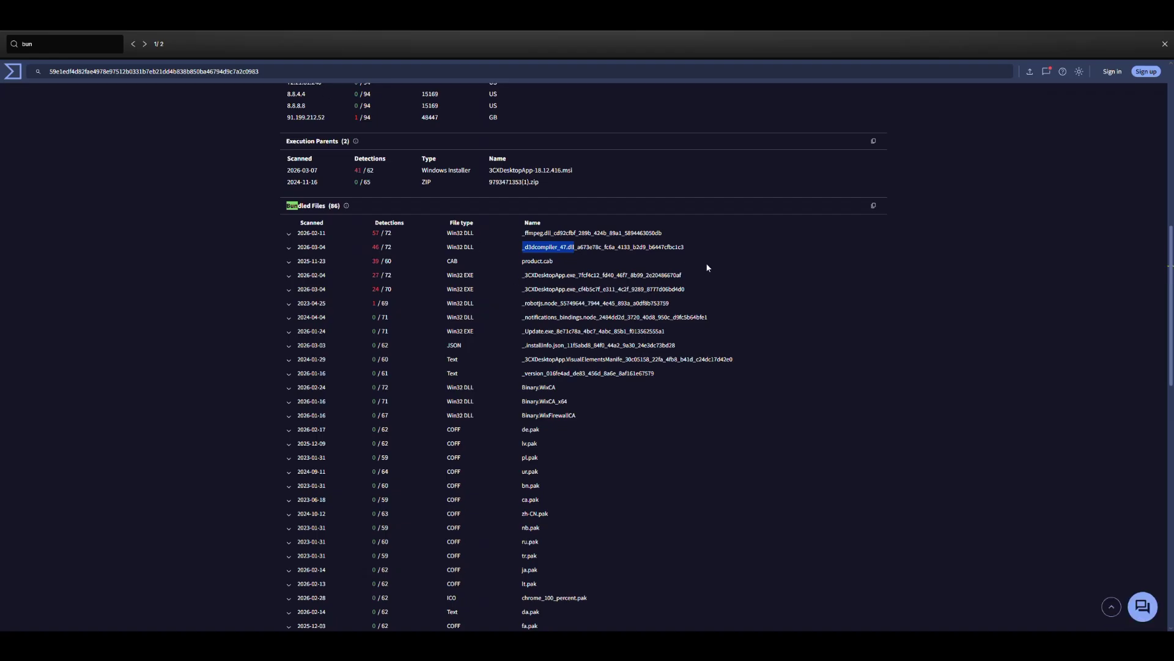
{"action": "scroll", "coordinate": [705, 264], "scroll_direction": "up", "scroll_amount": 9}
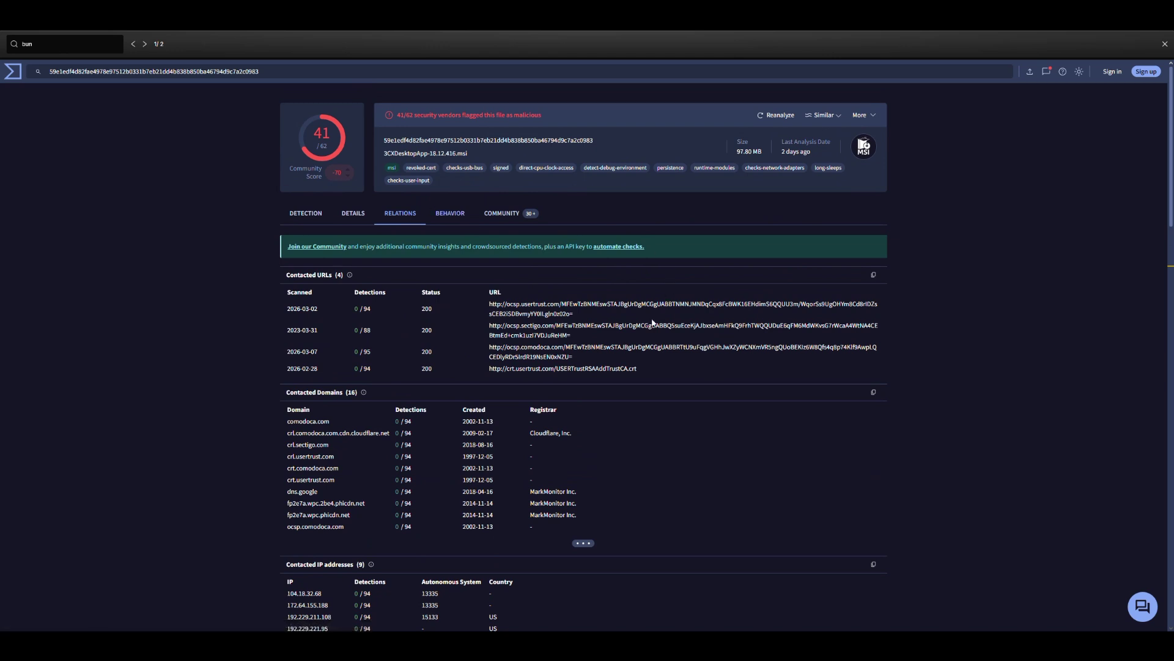
{"action": "left_click", "coordinate": [450, 212]}
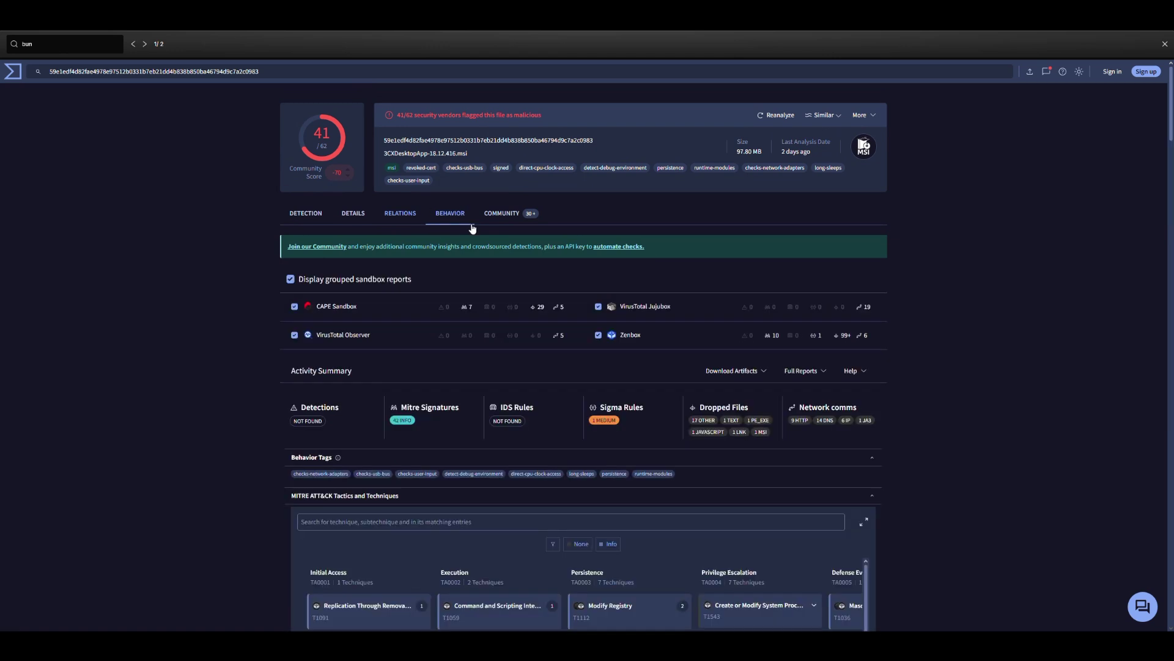
{"action": "scroll", "coordinate": [674, 370], "scroll_direction": "down", "scroll_amount": 3}
{"action": "scroll", "coordinate": [1062, 367], "scroll_direction": "down", "scroll_amount": 2}
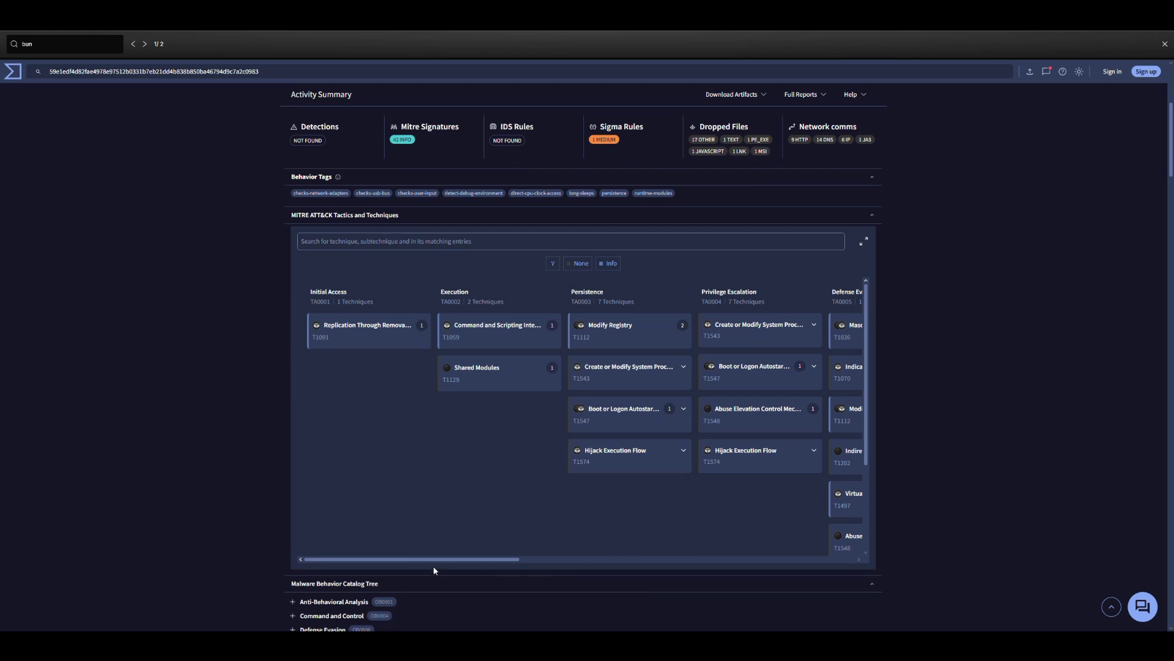
- Filter the MITRE ATT&CK techniques by "dll" and look through the matching tactics
{"action": "left_click_drag", "start_coordinate": [438, 563], "coordinate": [404, 251]}
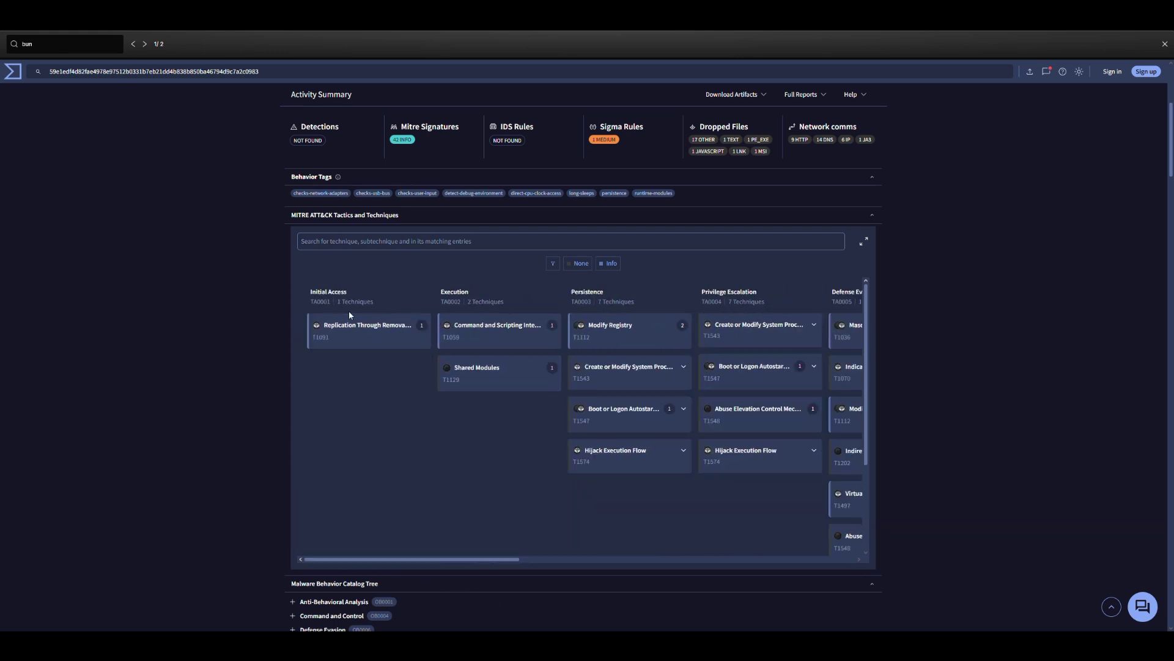
{"action": "left_click", "coordinate": [400, 244]}
{"action": "type", "text": "dll"}
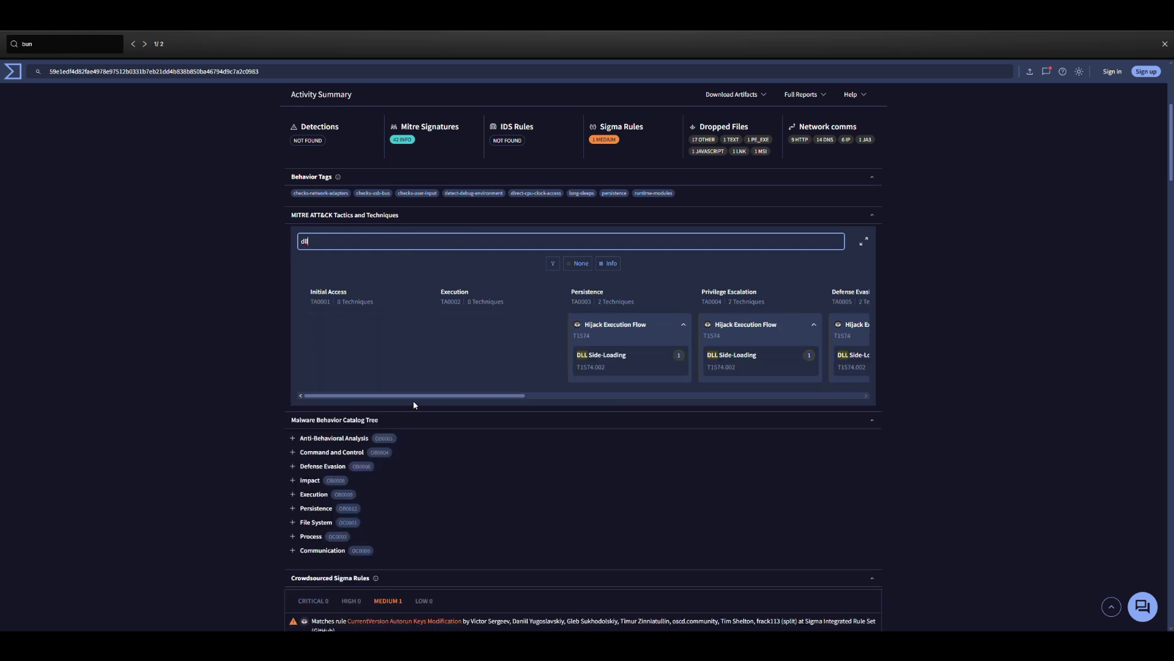
{"action": "left_click_drag", "start_coordinate": [412, 395], "coordinate": [503, 420]}
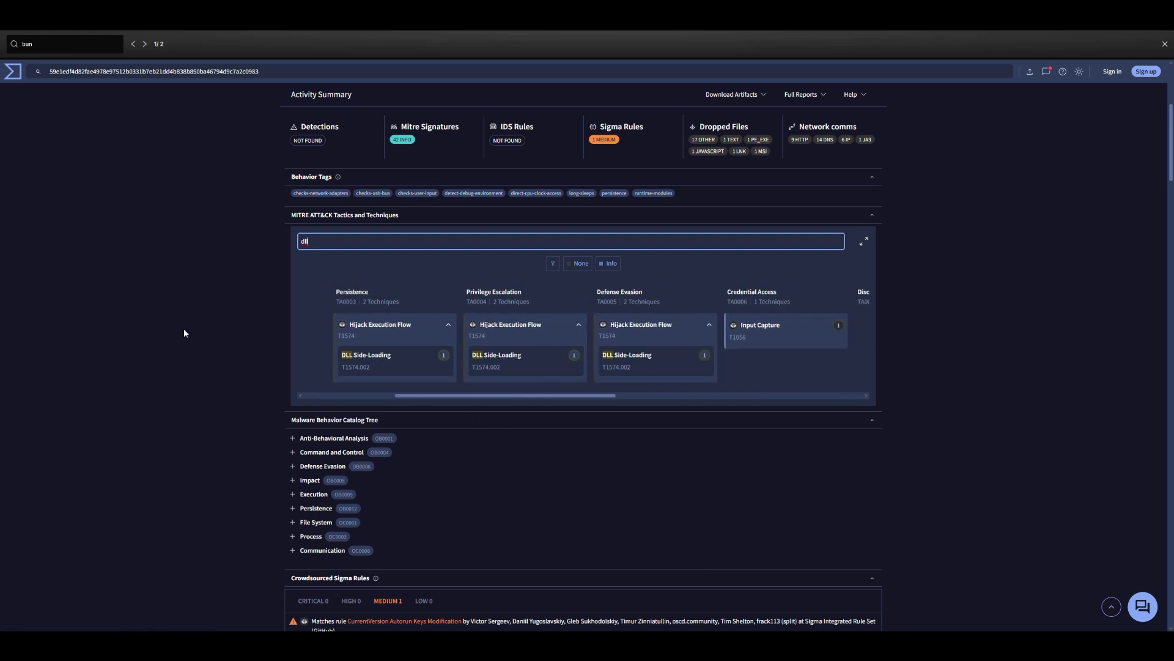
- Switch back to the CyberDefenders lab and submit t1574 as the answer to Q4
{"action": "key", "text": "alt+Tab"}
{"action": "left_click", "coordinate": [593, 362]}
{"action": "type", "text": "t1574"}
{"action": "key", "text": "Return"}
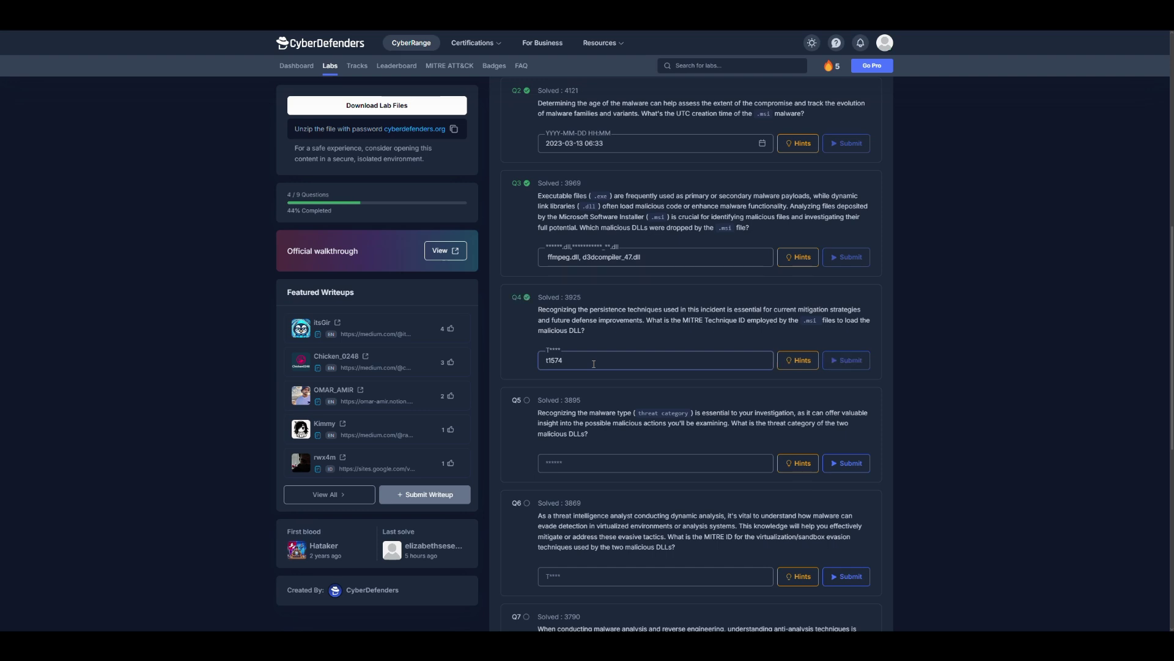
- Read Q5 on the threat category of the two DLLs and submit trojan as its answer
{"action": "left_click_drag", "start_coordinate": [532, 414], "coordinate": [755, 443]}
{"action": "left_click", "coordinate": [574, 424]}
{"action": "left_click", "coordinate": [754, 443]}
{"action": "left_click", "coordinate": [578, 465]}
{"action": "type", "text": "trojan"}
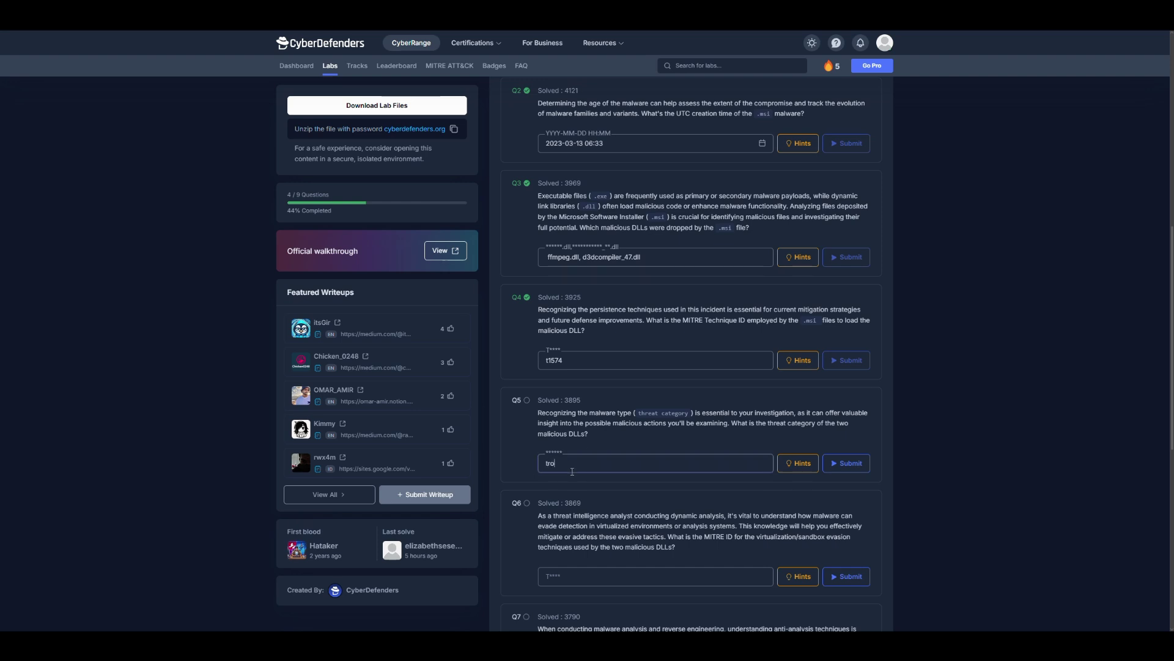
{"action": "key", "text": "Return"}
- Read Q6 on virtualization/sandbox evasion and look through the remaining "dll"-filtered tactics in the VirusTotal behavior report
{"action": "scroll", "coordinate": [587, 467], "scroll_direction": "down", "scroll_amount": 1}
{"action": "left_click_drag", "start_coordinate": [529, 429], "coordinate": [867, 452]}
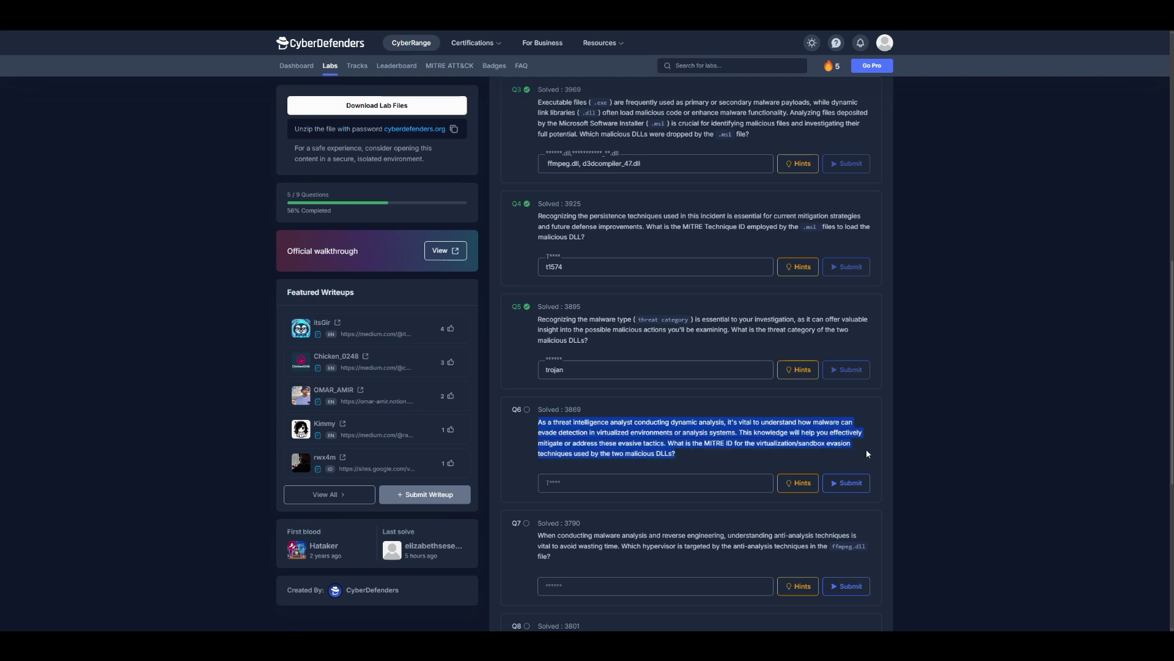
{"action": "left_click", "coordinate": [696, 442]}
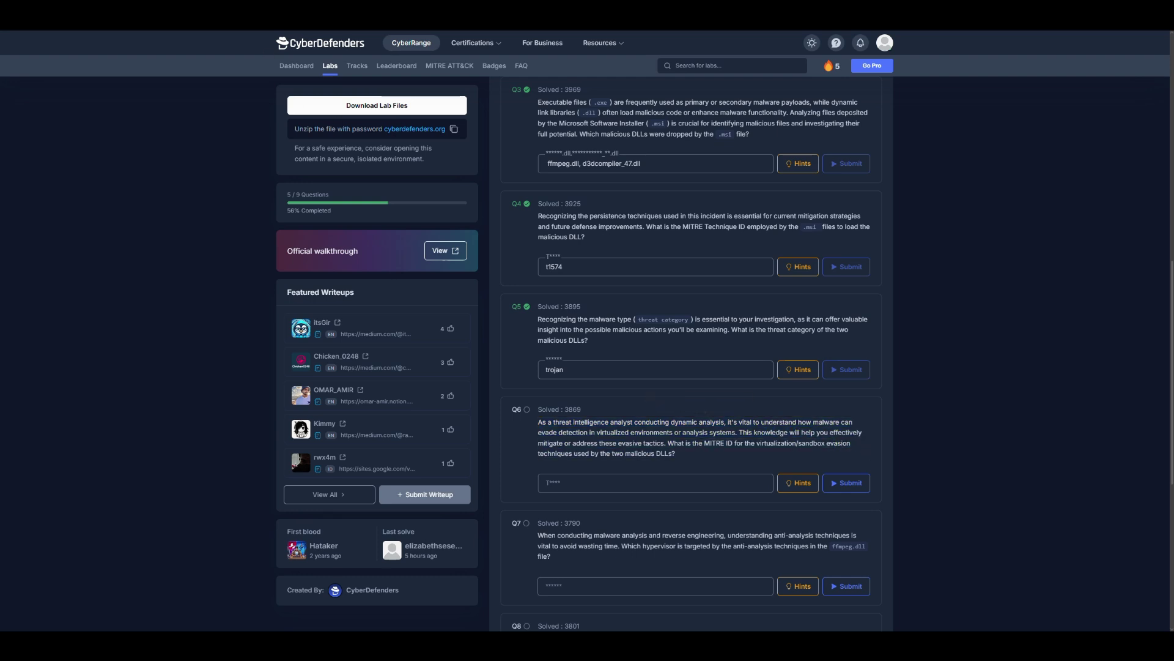
{"action": "left_click", "coordinate": [237, 24]}
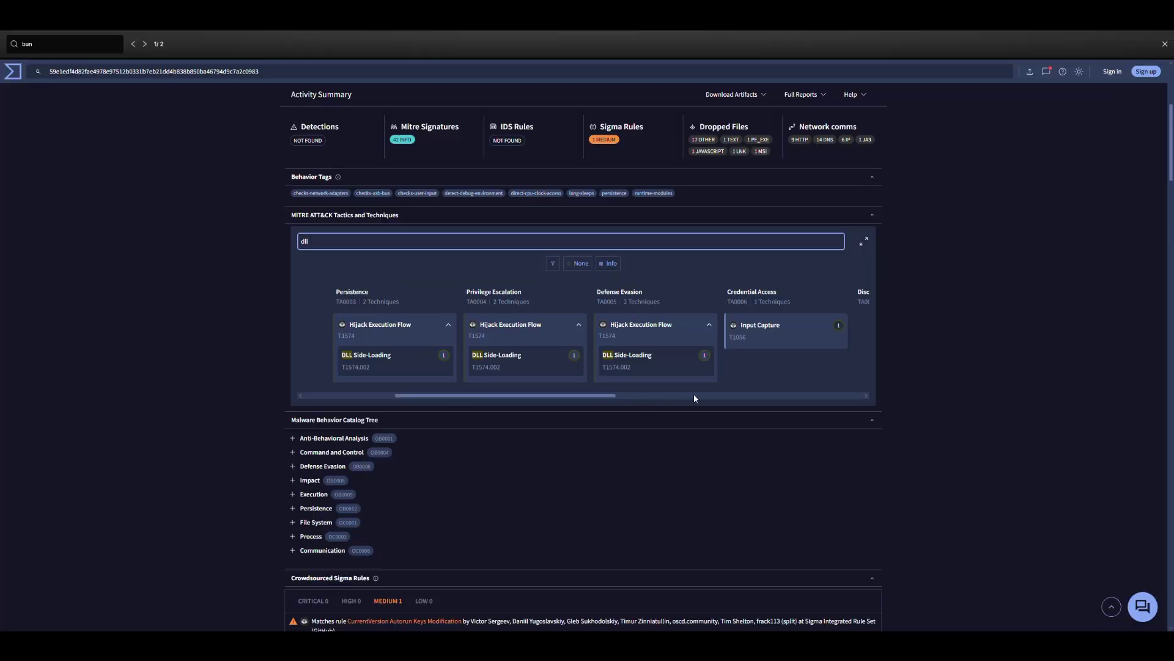
{"action": "left_click_drag", "start_coordinate": [567, 396], "coordinate": [719, 410]}
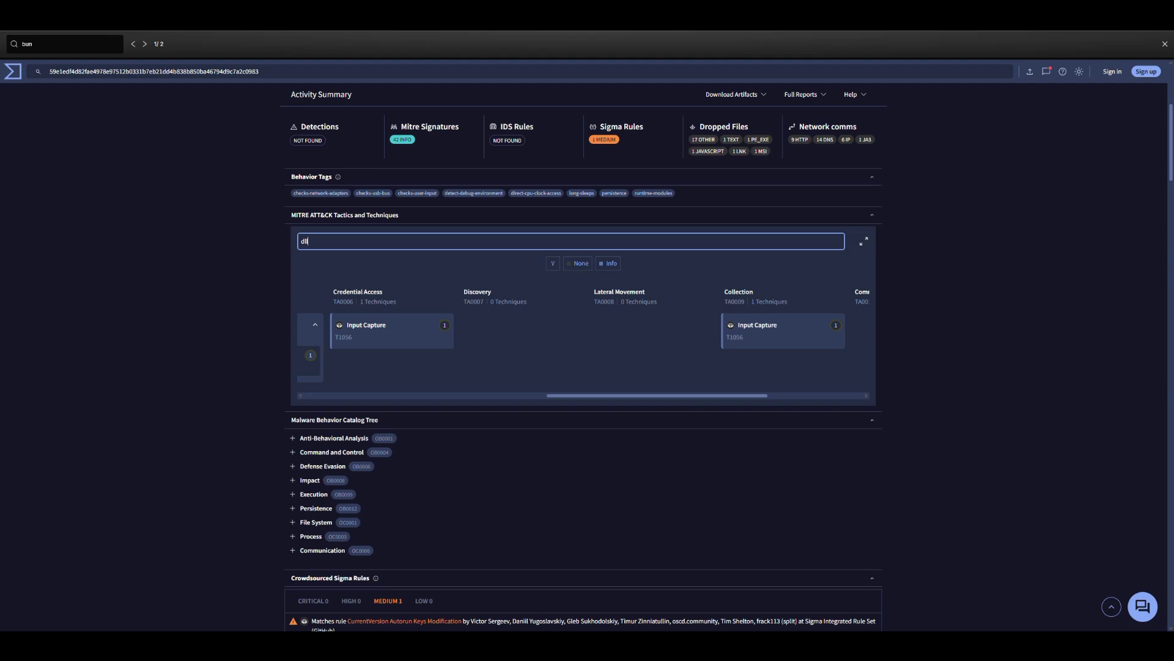
- Try submitting t1056 as the answer to Q6 in the CyberDefenders lab, and clear the answer
{"action": "left_click", "coordinate": [92, 24]}
{"action": "left_click", "coordinate": [605, 481]}
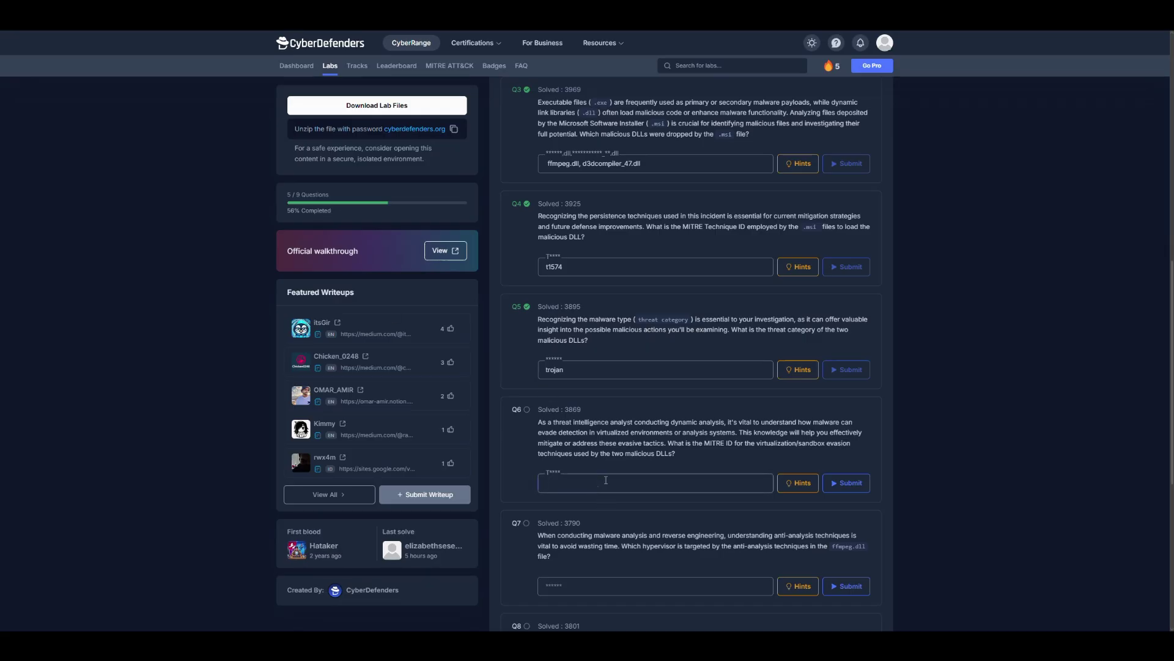
{"action": "type", "text": "t1056"}
{"action": "key", "text": "Return"}
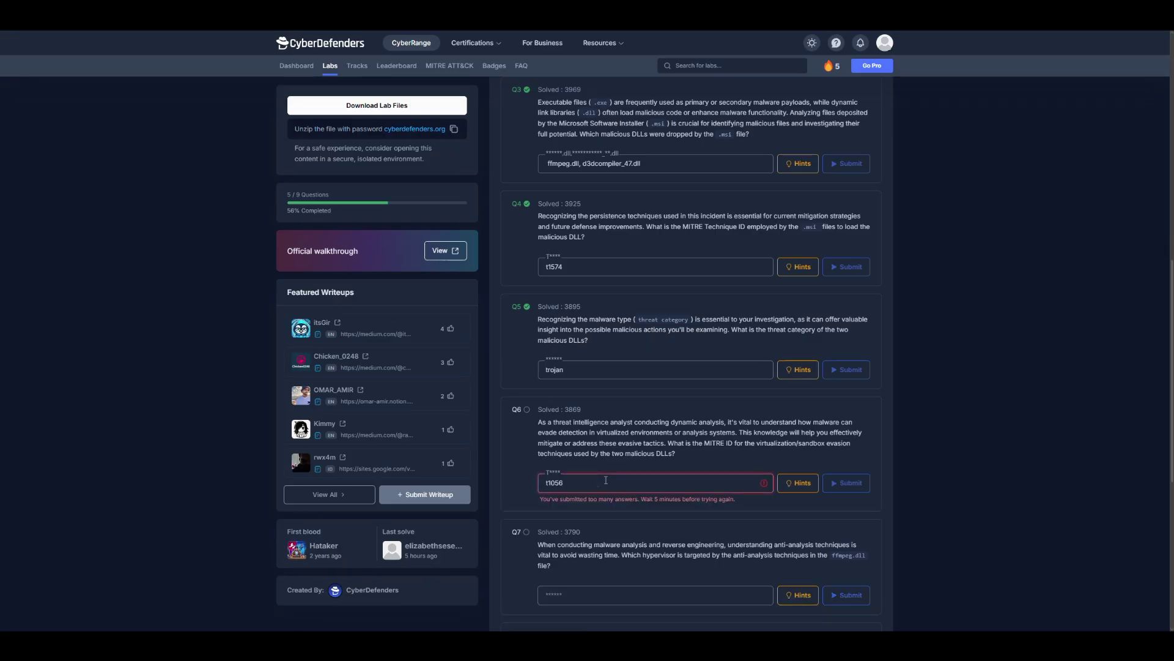
{"action": "key", "text": "BackSpace"}
{"action": "key", "text": "BackSpace"}
{"action": "key", "text": "BackSpace"}
{"action": "key", "text": "BackSpace"}
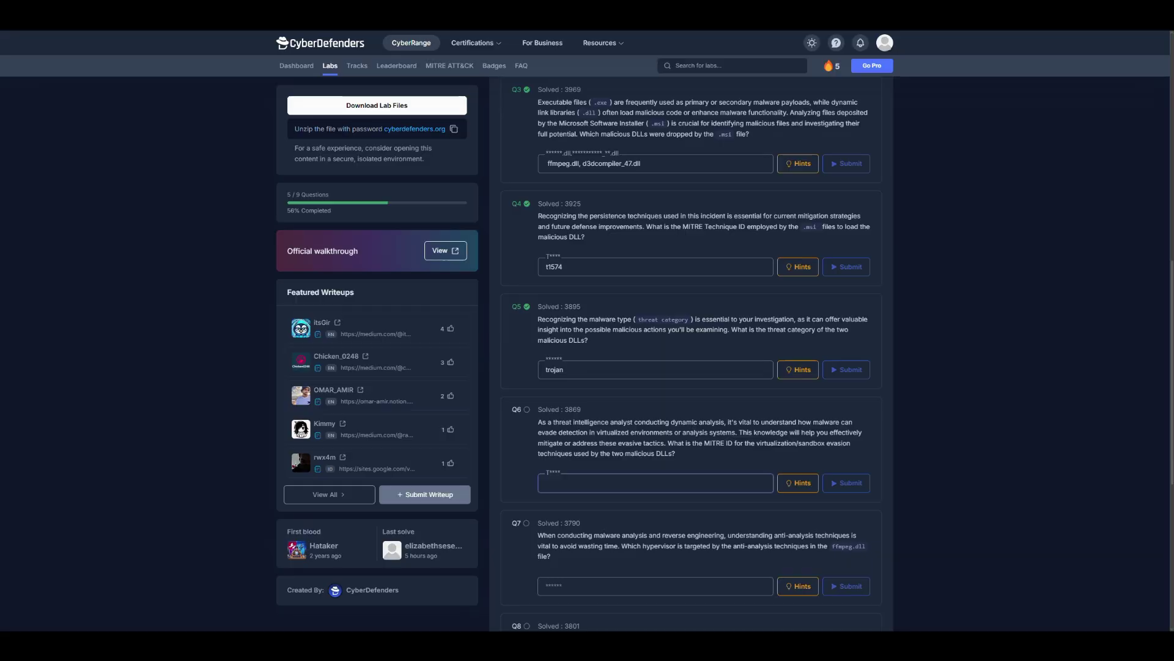
- Replace the VirusTotal MITRE ATT&CK technique filter with "virtu" and look up the virtualization evasion technique's ID
{"action": "key", "text": "ctrl+Tab"}
{"action": "key", "text": "BackSpace"}
{"action": "key", "text": "BackSpace"}
{"action": "key", "text": "BackSpace"}
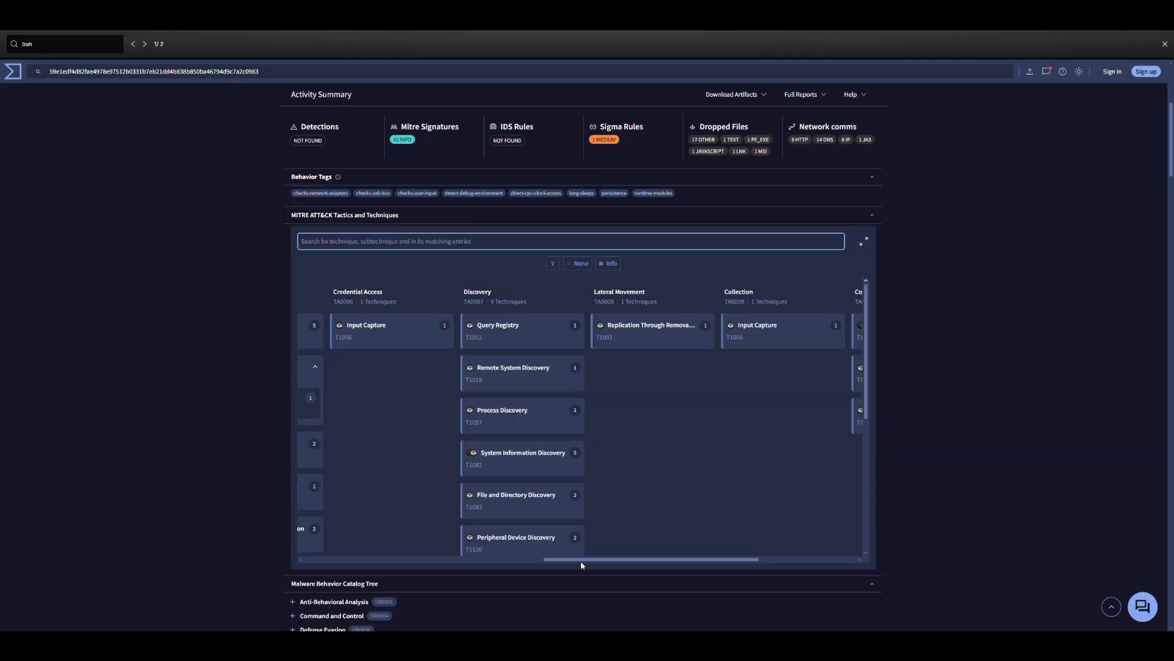
{"action": "left_click_drag", "start_coordinate": [588, 559], "coordinate": [335, 541]}
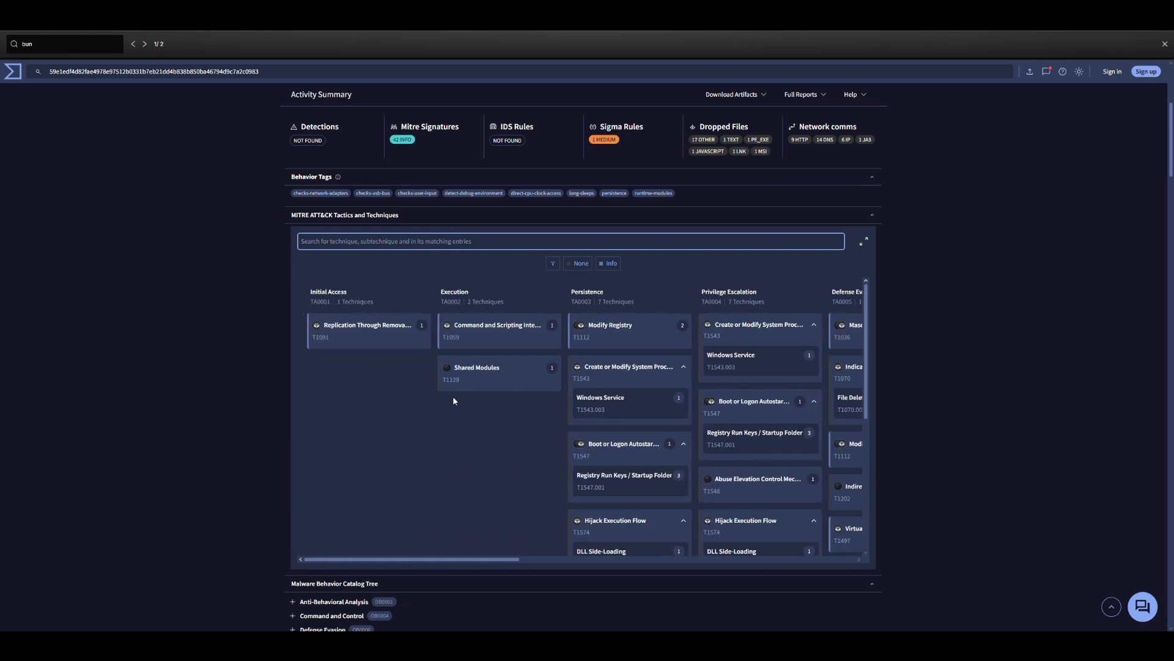
{"action": "scroll", "coordinate": [458, 405], "scroll_direction": "down", "scroll_amount": 3}
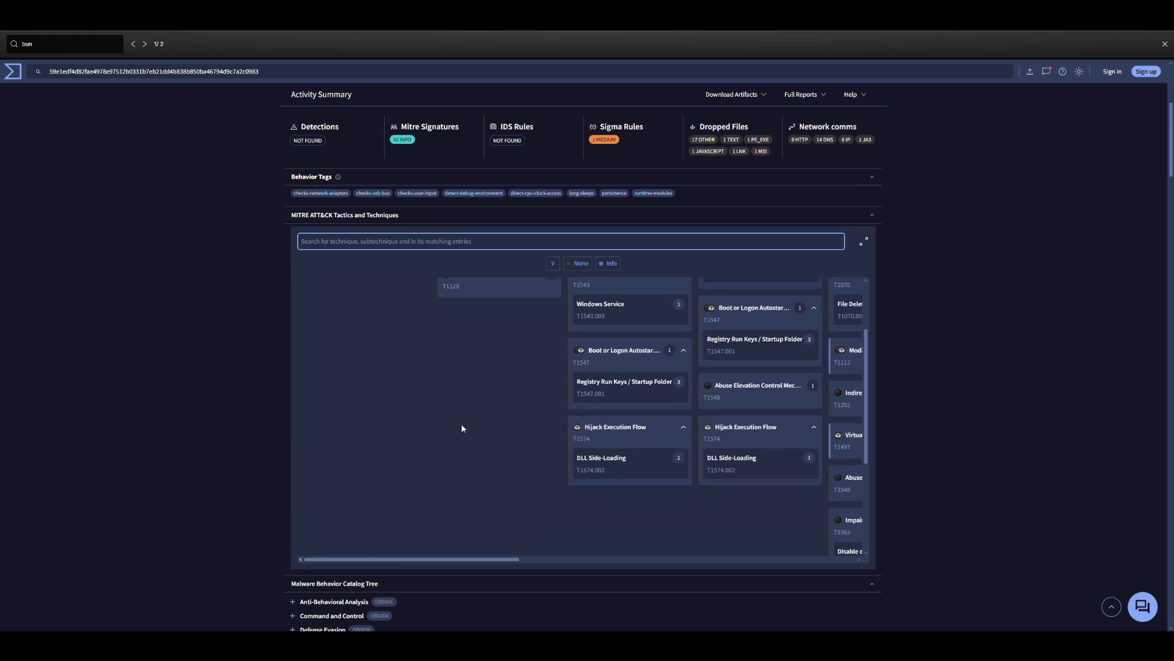
{"action": "scroll", "coordinate": [461, 423], "scroll_direction": "up", "scroll_amount": 3}
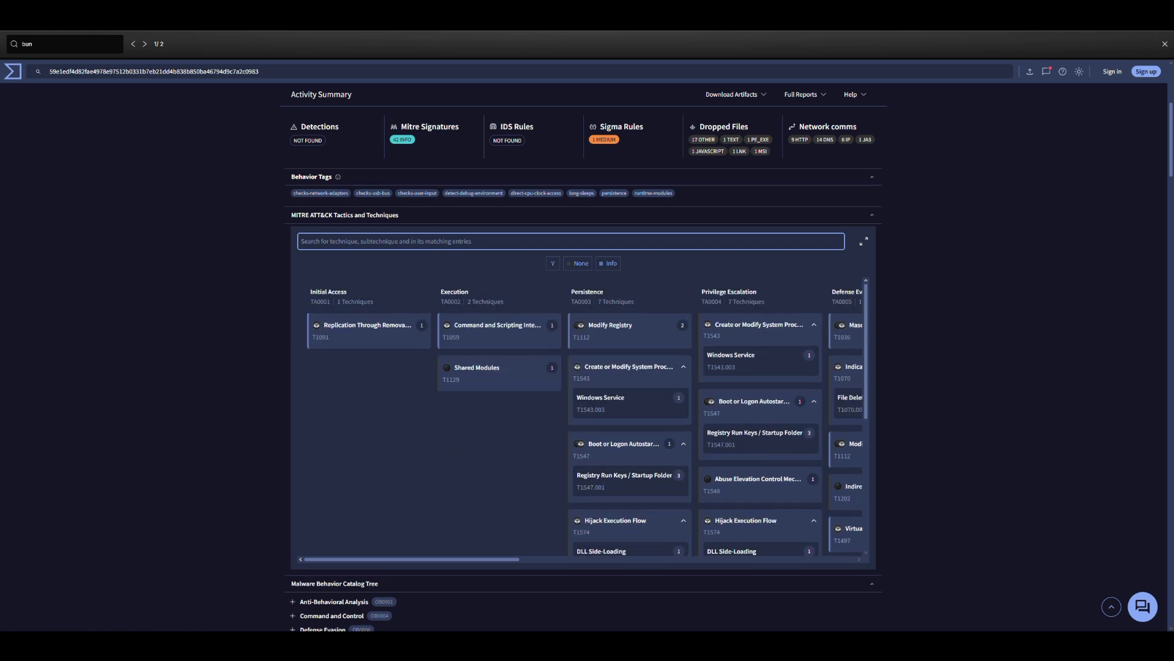
{"action": "type", "text": "virtu"}
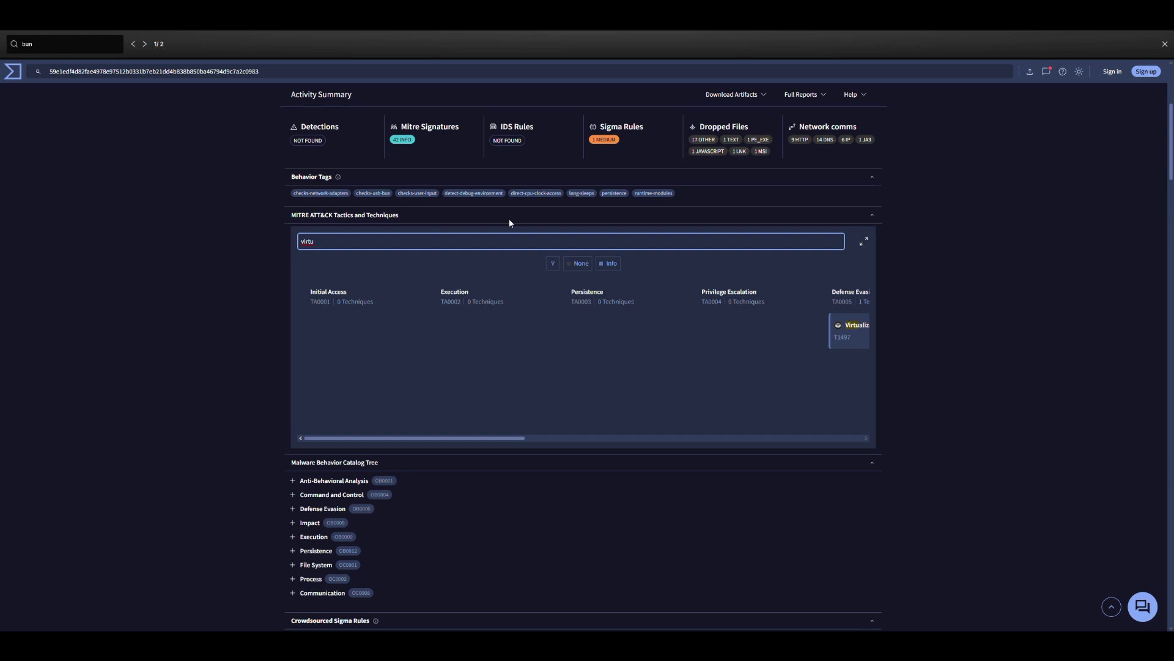
{"action": "left_click_drag", "start_coordinate": [439, 438], "coordinate": [559, 438]}
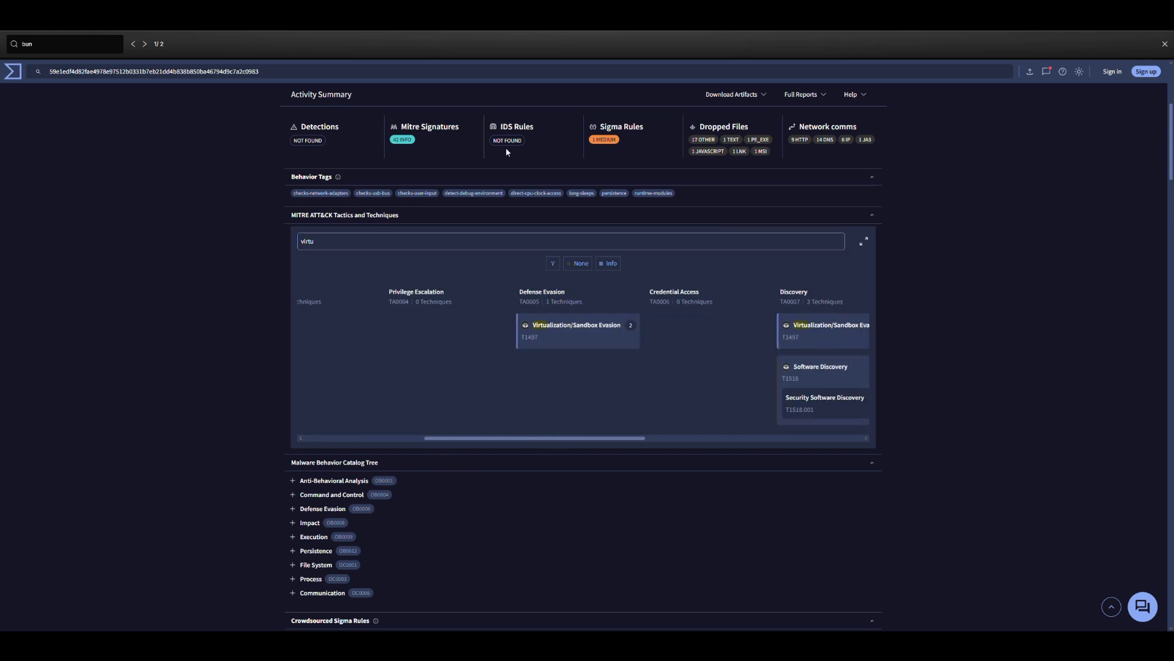
- Switch back to the CyberDefenders lab and submit T1497 as the answer to Q6
{"action": "left_click", "coordinate": [184, 16]}
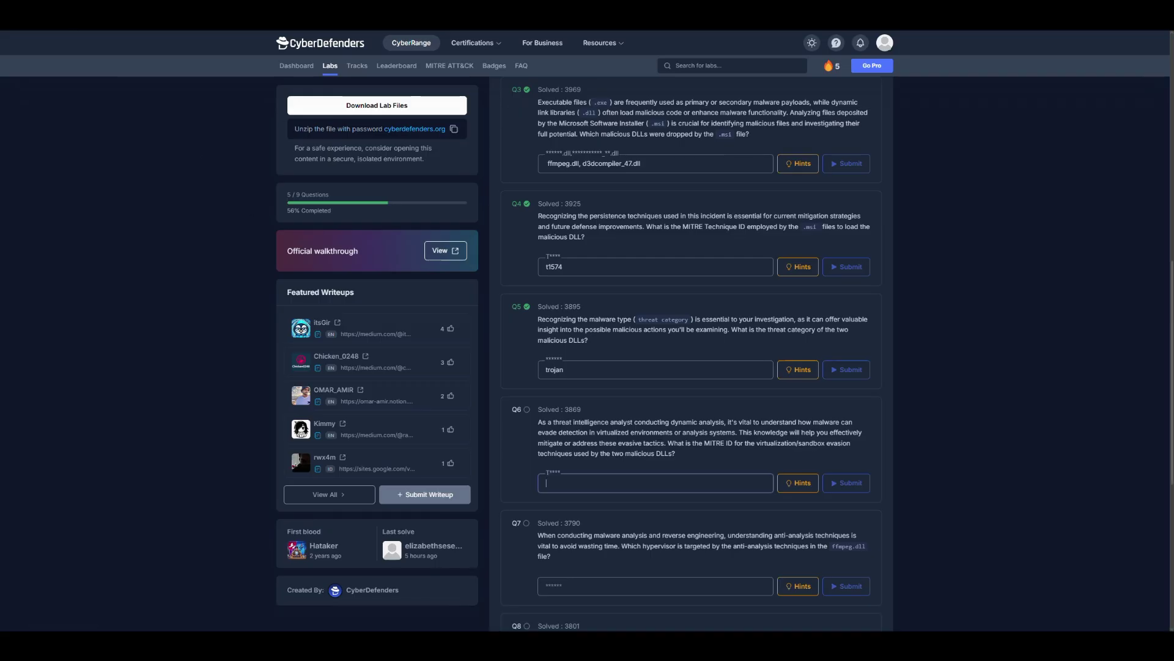
{"action": "scroll", "coordinate": [615, 267], "scroll_direction": "down", "scroll_amount": 3}
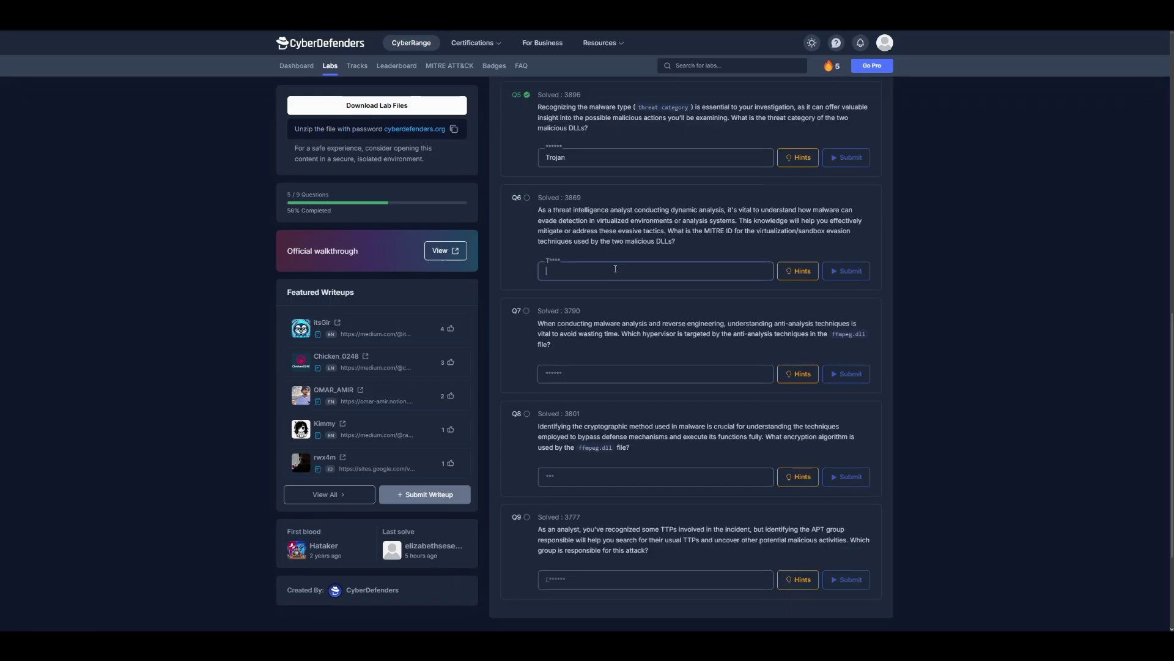
{"action": "type", "text": "1497"}
{"action": "key", "text": "Return"}
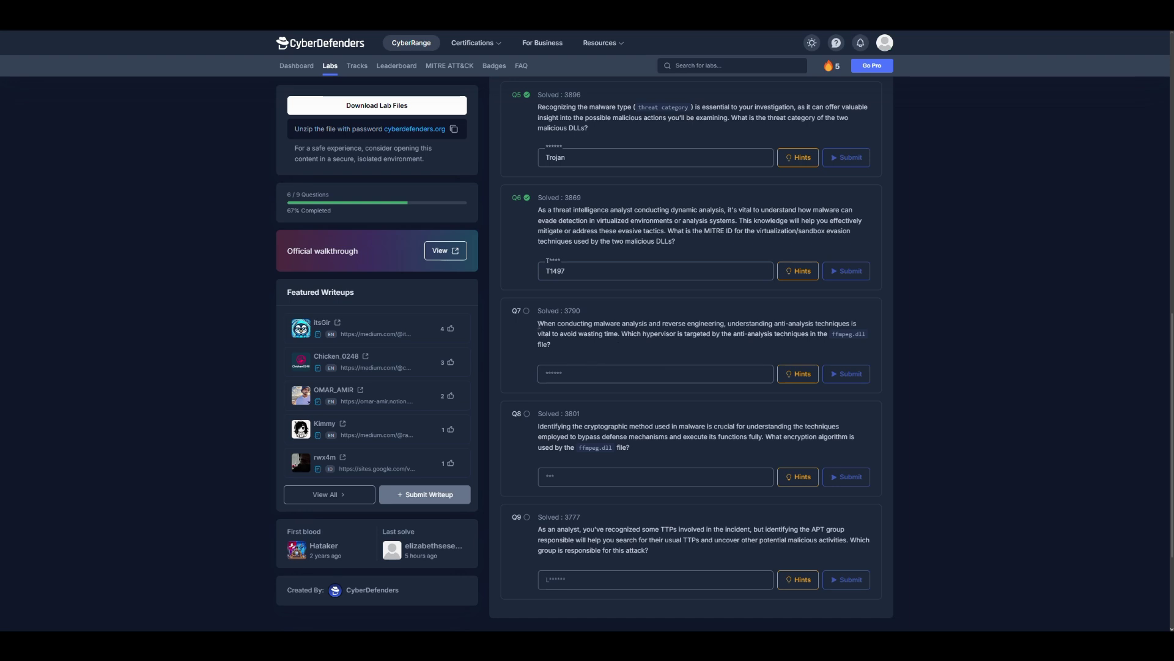
- Read Q7 on the hypervisor targeted by ffmpeg.dll's anti-analysis techniques and submit vmware as its answer
{"action": "left_click_drag", "start_coordinate": [537, 324], "coordinate": [859, 349]}
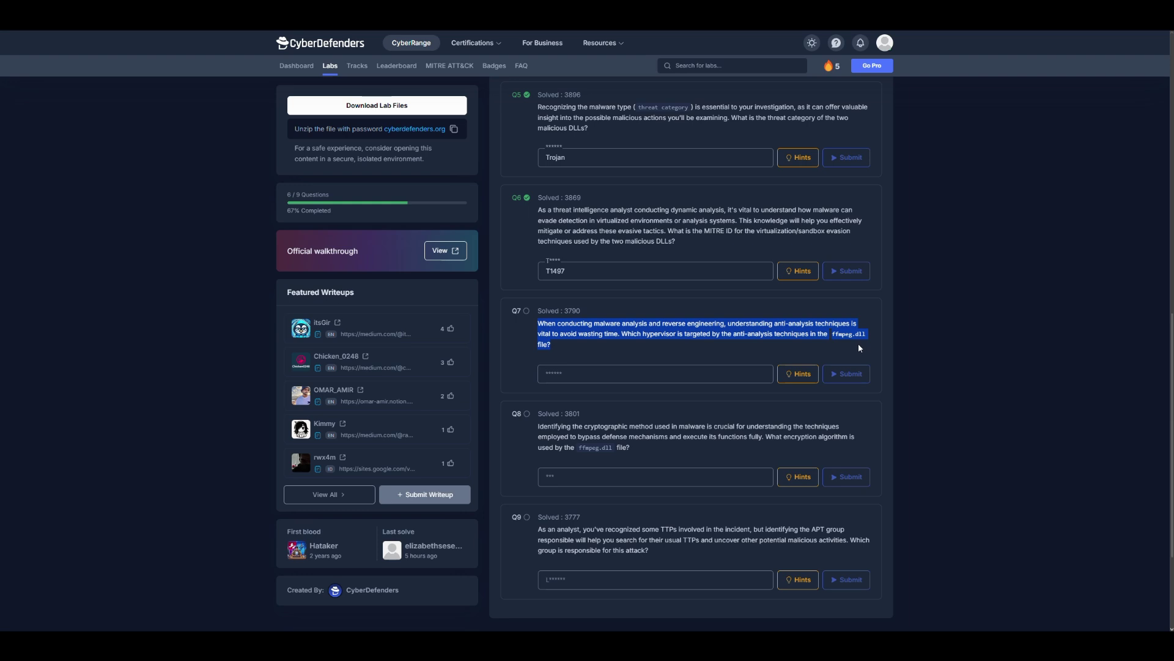
{"action": "left_click", "coordinate": [634, 371]}
{"action": "type", "text": "Vmware"}
{"action": "key", "text": "Return"}
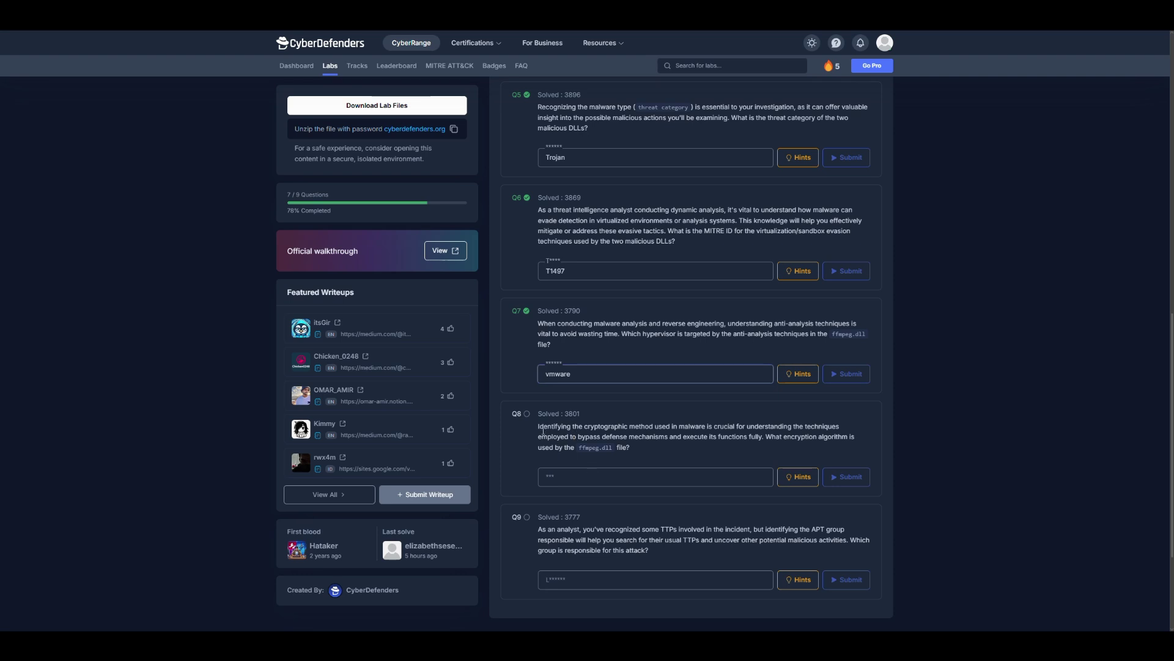
- Submit rc4 as the answer to Q8 on the encryption algorithm used by ffmpeg.dll
{"action": "left_click", "coordinate": [590, 478]}
{"action": "type", "text": "rc4"}
{"action": "key", "text": "Return"}
- Read Q9, which asks for the APT group responsible for the attack
{"action": "scroll", "coordinate": [628, 511], "scroll_direction": "down", "scroll_amount": 3}
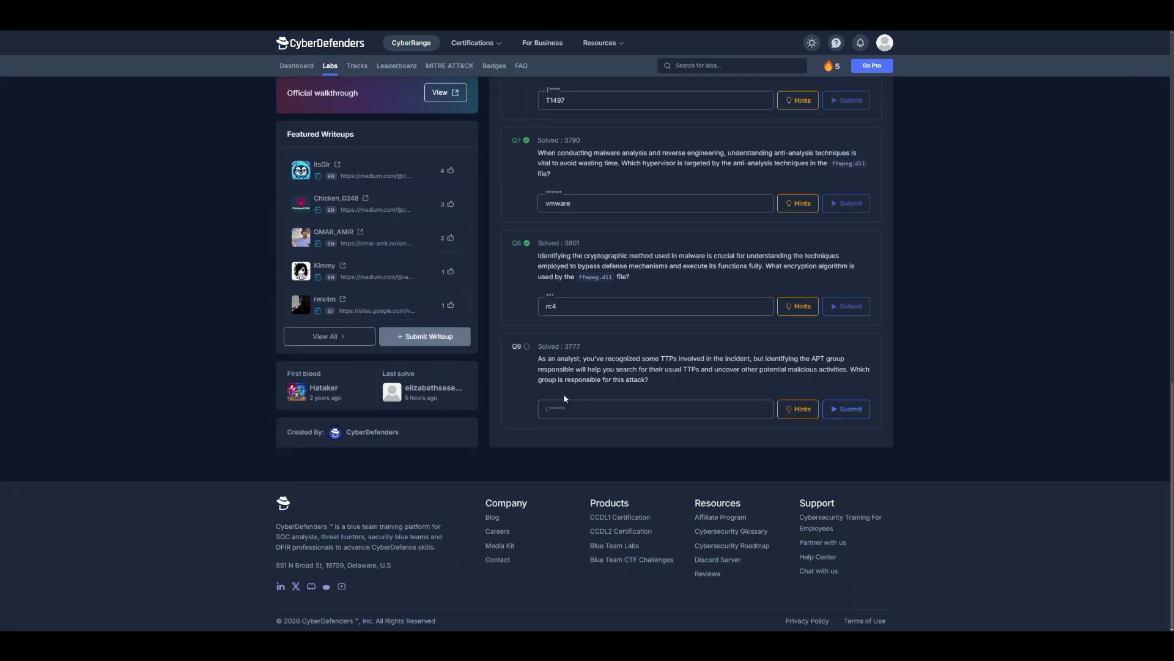
{"action": "left_click_drag", "start_coordinate": [538, 361], "coordinate": [789, 384]}
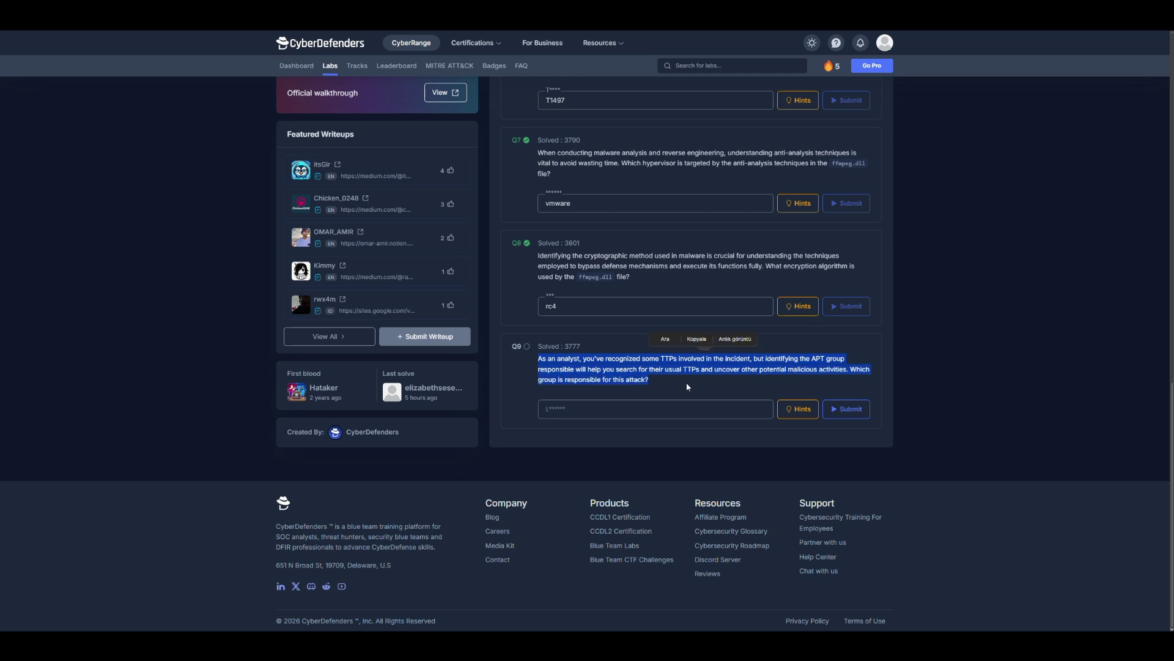
{"action": "scroll", "coordinate": [710, 391], "scroll_direction": "up", "scroll_amount": 1}
{"action": "left_click_drag", "start_coordinate": [538, 405], "coordinate": [692, 407]}
{"action": "left_click", "coordinate": [537, 412]}
{"action": "left_click_drag", "start_coordinate": [537, 409], "coordinate": [650, 426]}
- Copy "3CX Supply Chain" from the lab title, search Google for it, and open the MITRE ATT&CK campaign page on the attack
{"action": "scroll", "coordinate": [689, 366], "scroll_direction": "up", "scroll_amount": 10}
{"action": "scroll", "coordinate": [690, 366], "scroll_direction": "up", "scroll_amount": 2}
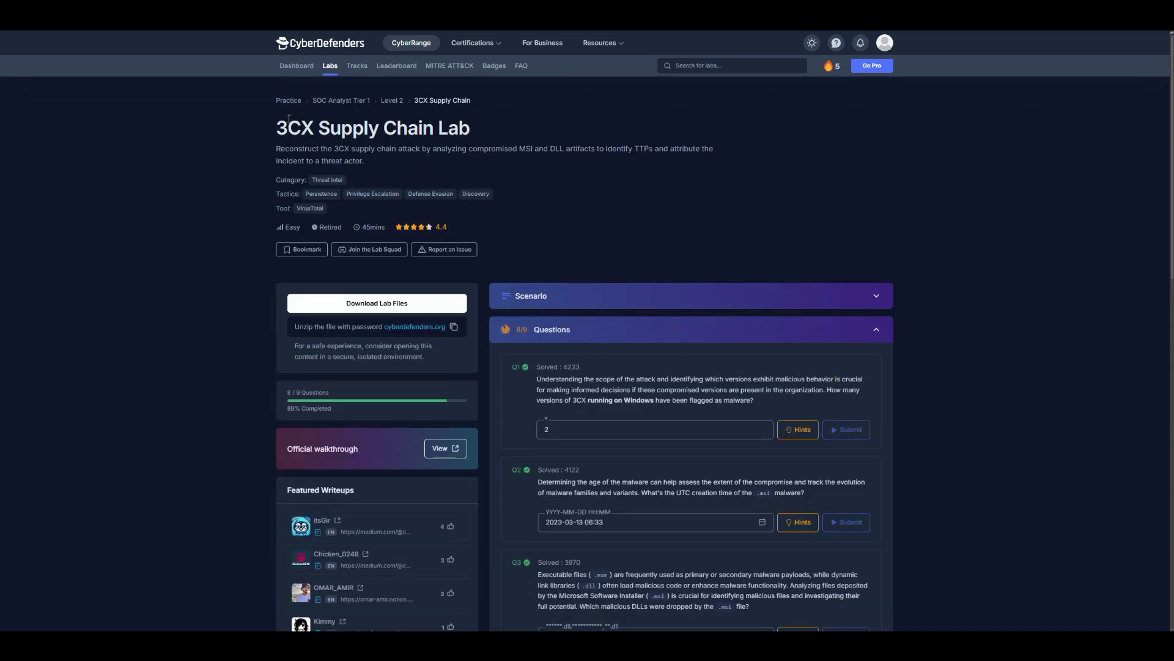
{"action": "left_click_drag", "start_coordinate": [275, 127], "coordinate": [435, 129]}
{"action": "left_click", "coordinate": [435, 175]}
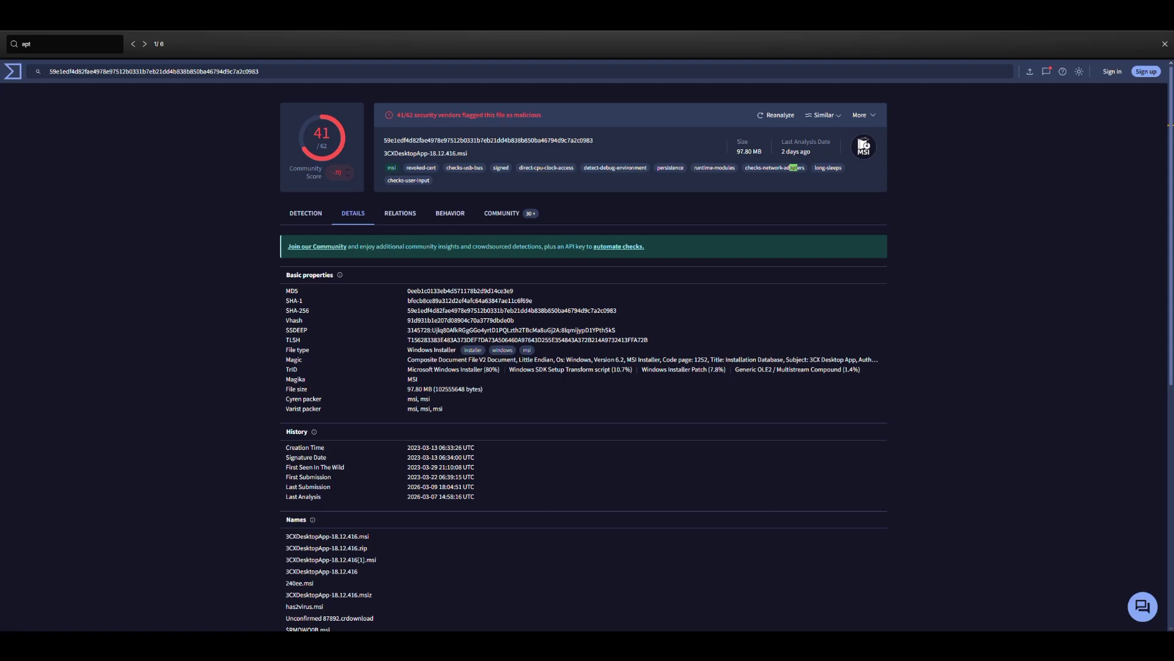
{"action": "key", "text": "ctrl+v"}
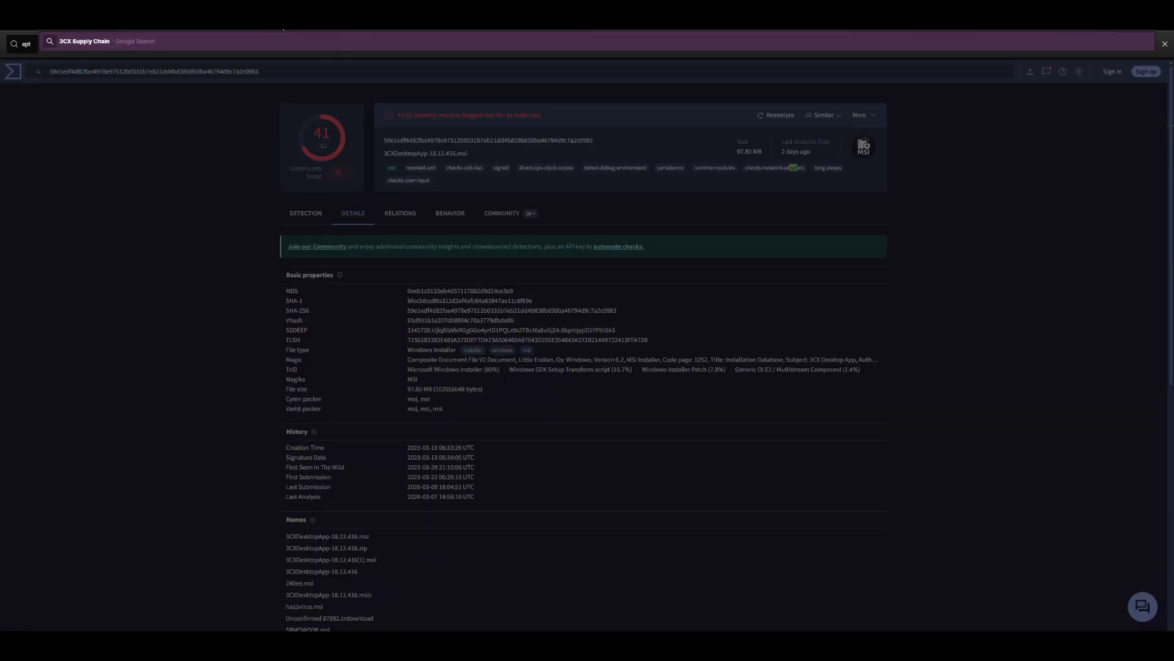
{"action": "key", "text": "Escape"}
{"action": "key", "text": "Escape"}
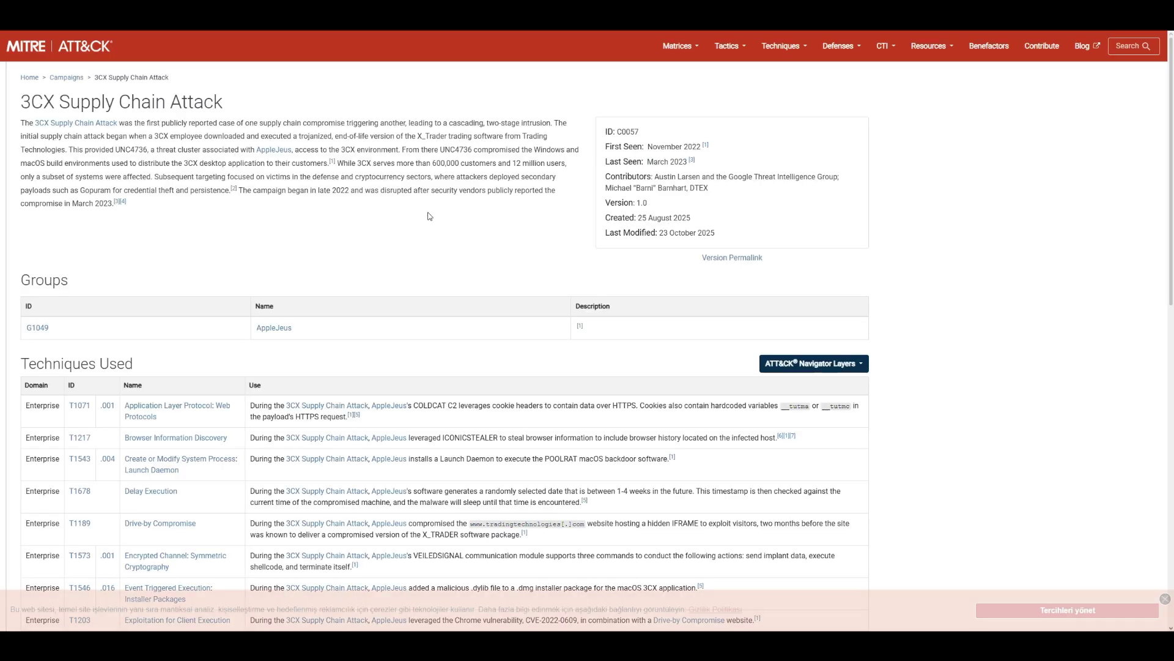
- Read the 3CX Supply Chain Attack description on the MITRE ATT&CK page and look over its groups and techniques
{"action": "left_click_drag", "start_coordinate": [21, 123], "coordinate": [726, 204]}
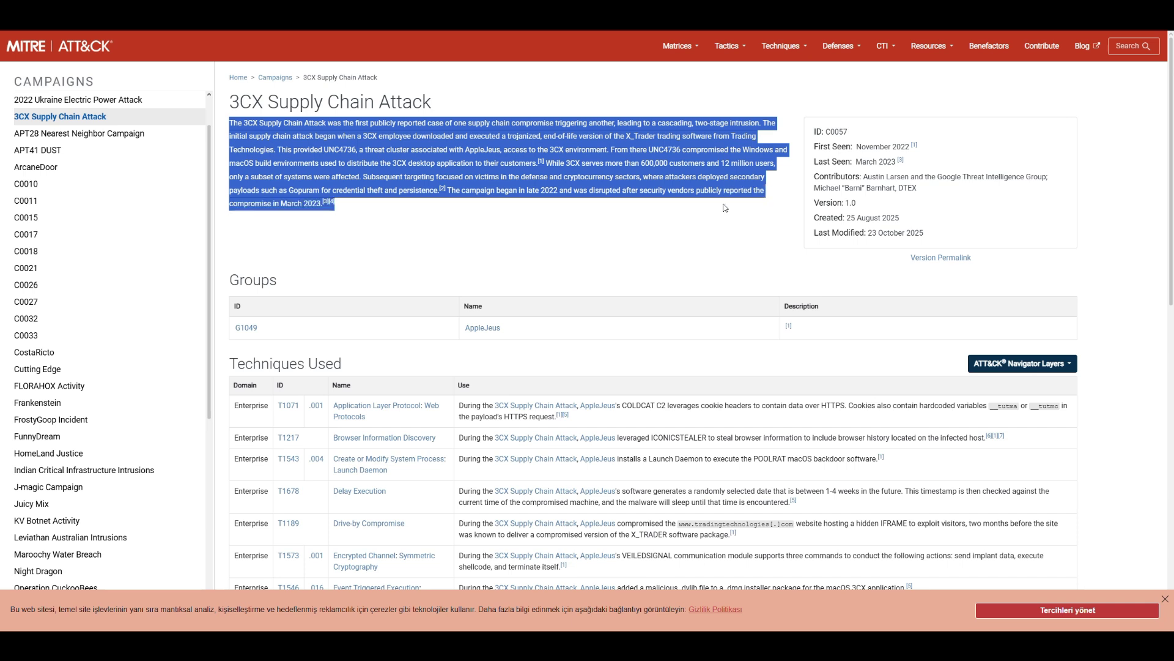
{"action": "left_click", "coordinate": [720, 246]}
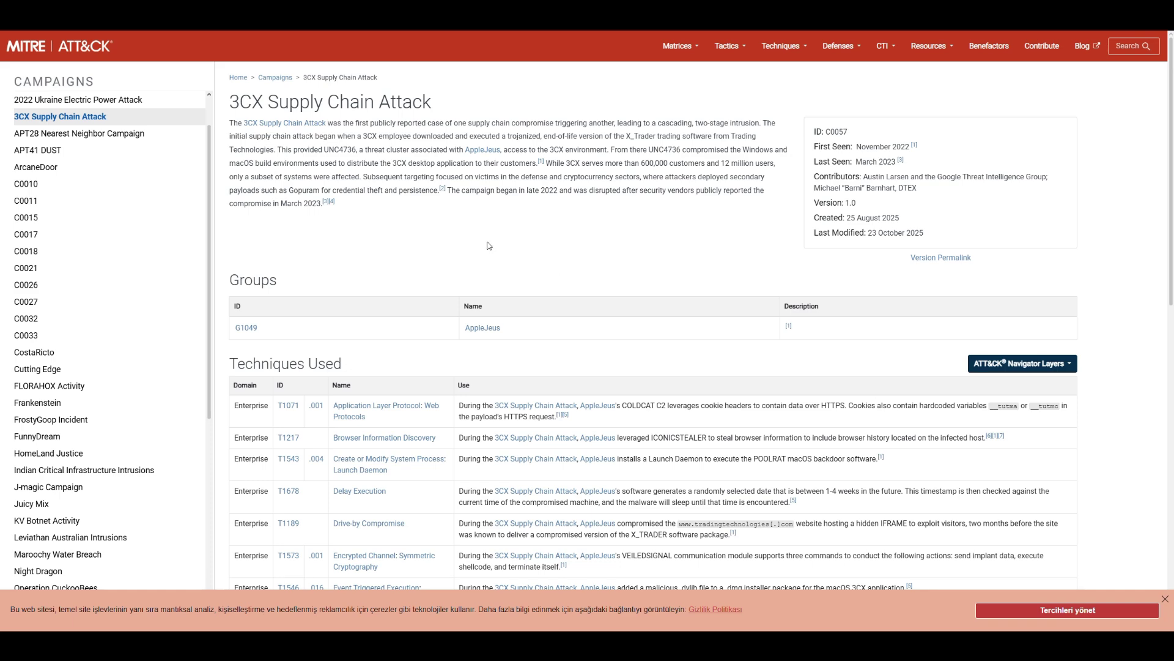
{"action": "scroll", "coordinate": [479, 333], "scroll_direction": "down", "scroll_amount": 3}
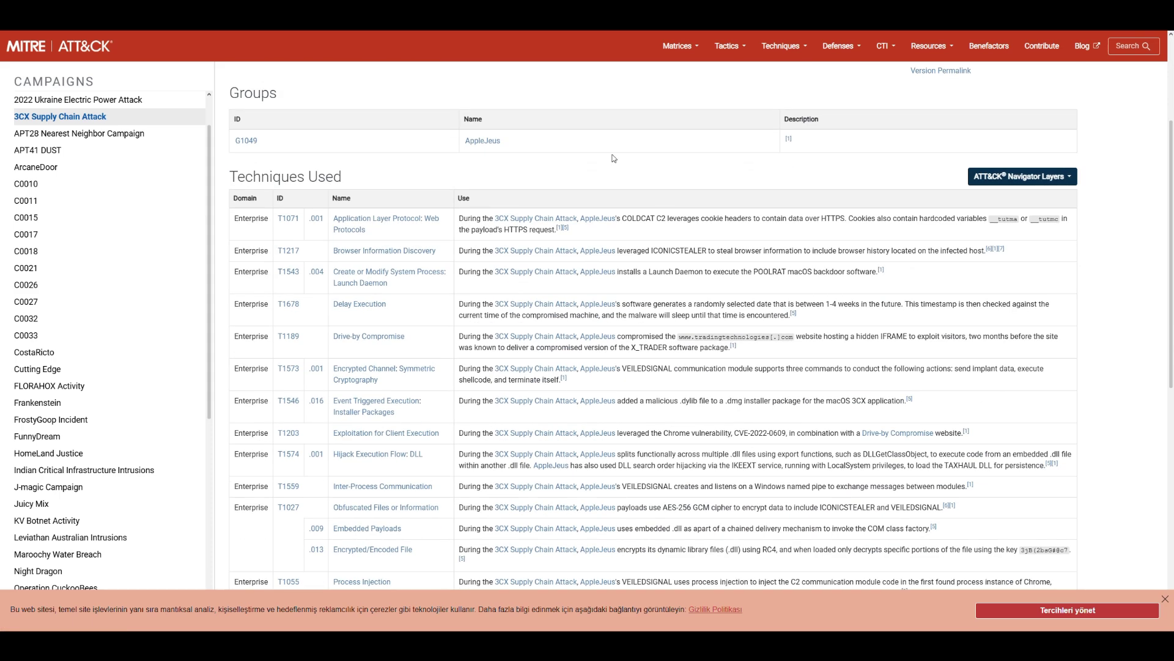
- Search the MITRE ATT&CK campaign page for "apt", go through the matches, and clear the search term
{"action": "key", "text": "ctrl+f"}
{"action": "type", "text": "apt"}
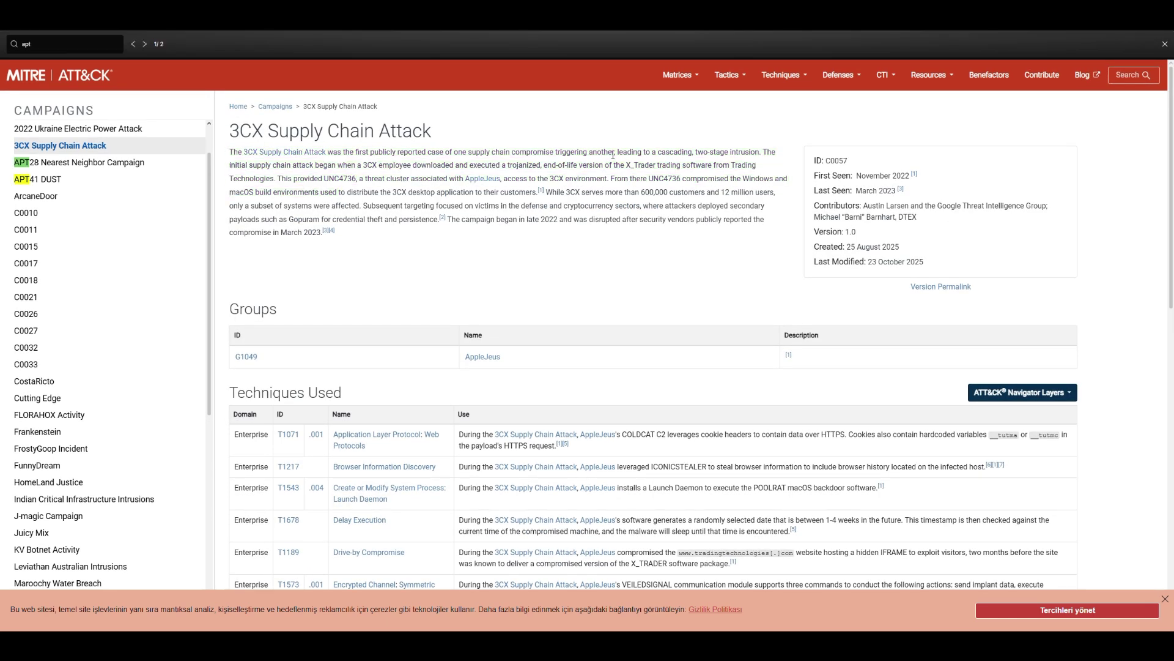
{"action": "key", "text": "Return"}
{"action": "key", "text": "Return"}
{"action": "key", "text": "BackSpace"}
{"action": "key", "text": "BackSpace"}
{"action": "key", "text": "BackSpace"}
- Open the AppleJeus group page from the campaign's groups table and read which broader threat group it belongs to
{"action": "scroll", "coordinate": [986, 320], "scroll_direction": "down", "scroll_amount": 3}
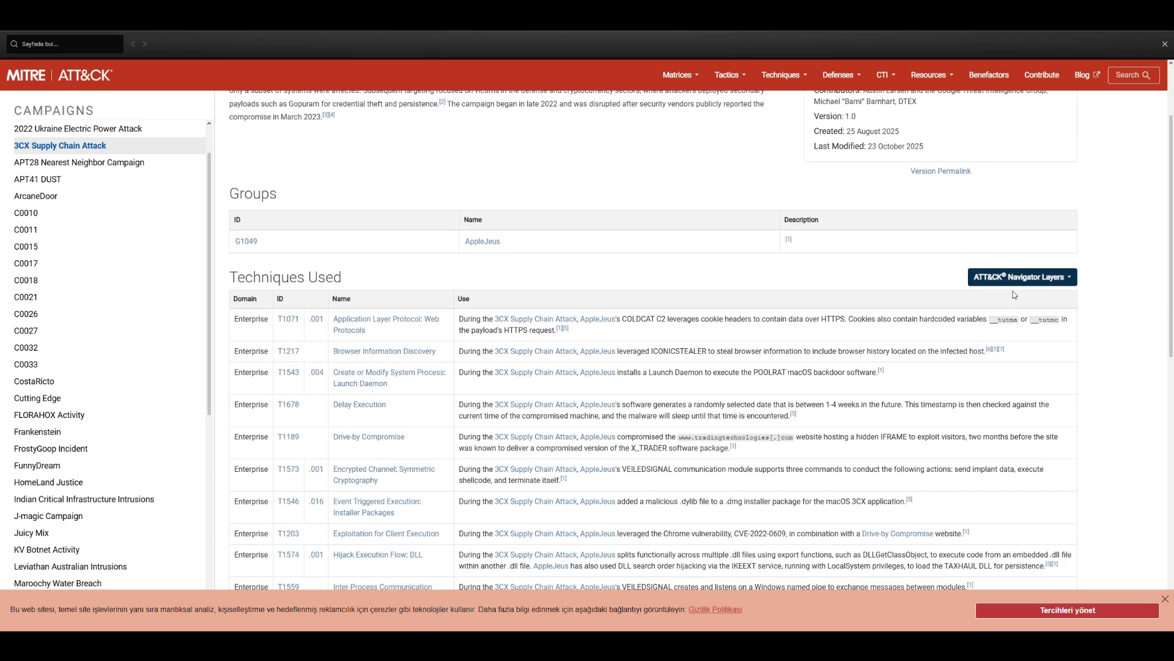
{"action": "scroll", "coordinate": [785, 328], "scroll_direction": "down", "scroll_amount": 1}
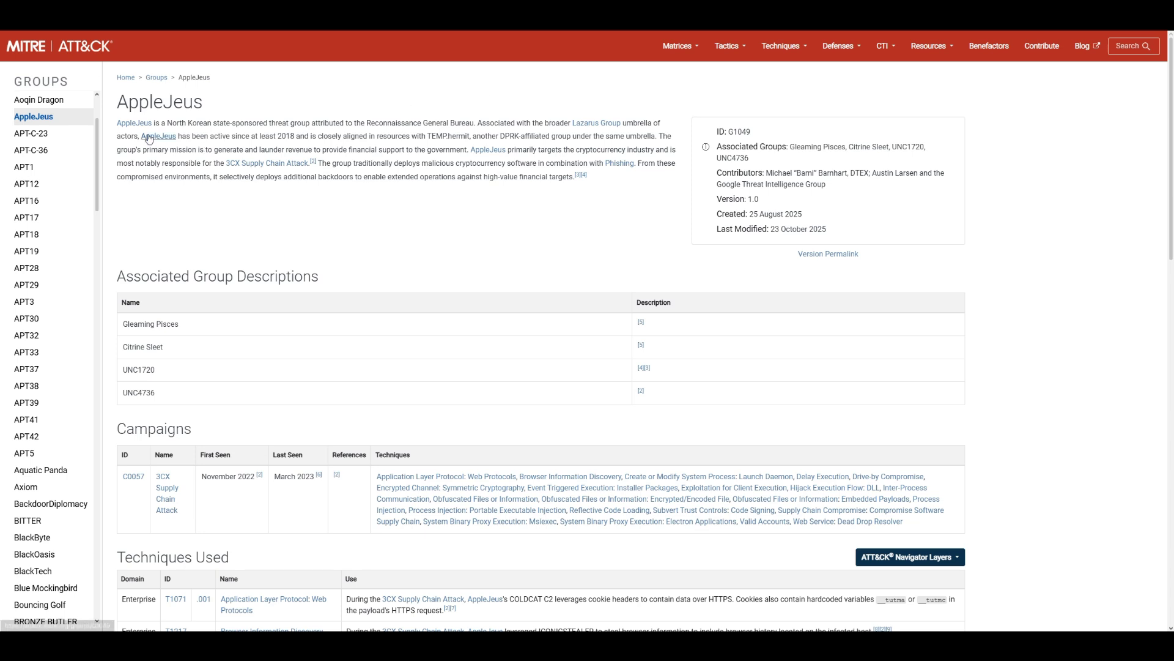
{"action": "left_click_drag", "start_coordinate": [115, 125], "coordinate": [621, 123]}
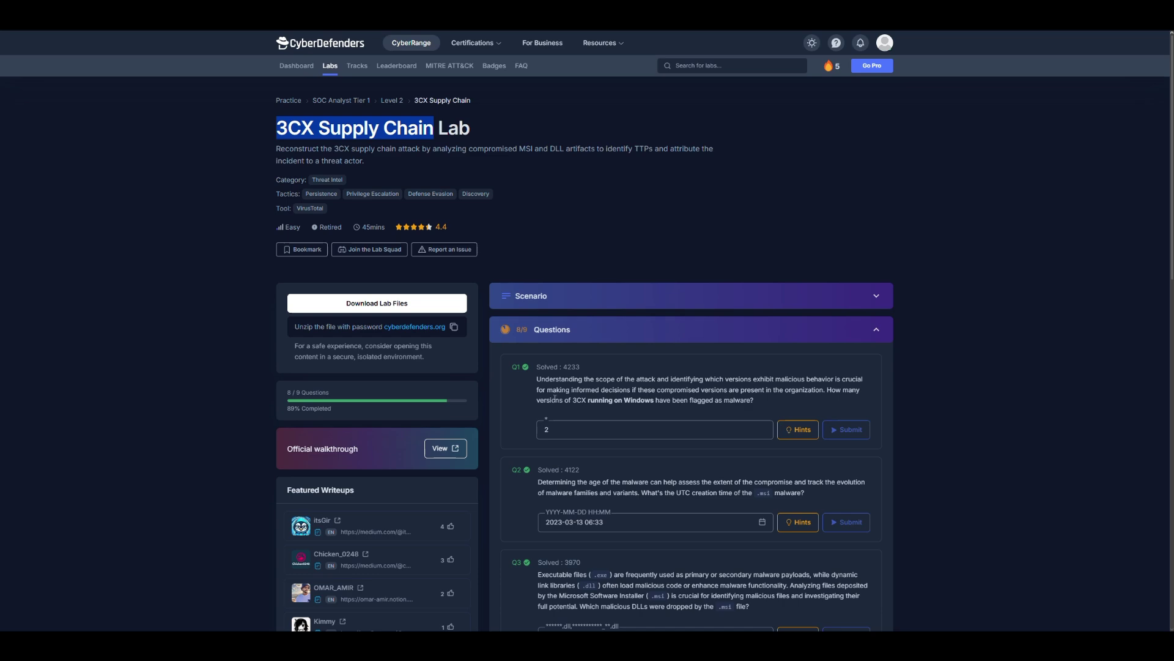
- Switch back to the CyberDefenders lab and submit lazarus as the answer to Q9
{"action": "scroll", "coordinate": [621, 408], "scroll_direction": "down", "scroll_amount": 10}
{"action": "scroll", "coordinate": [621, 408], "scroll_direction": "down", "scroll_amount": 5}
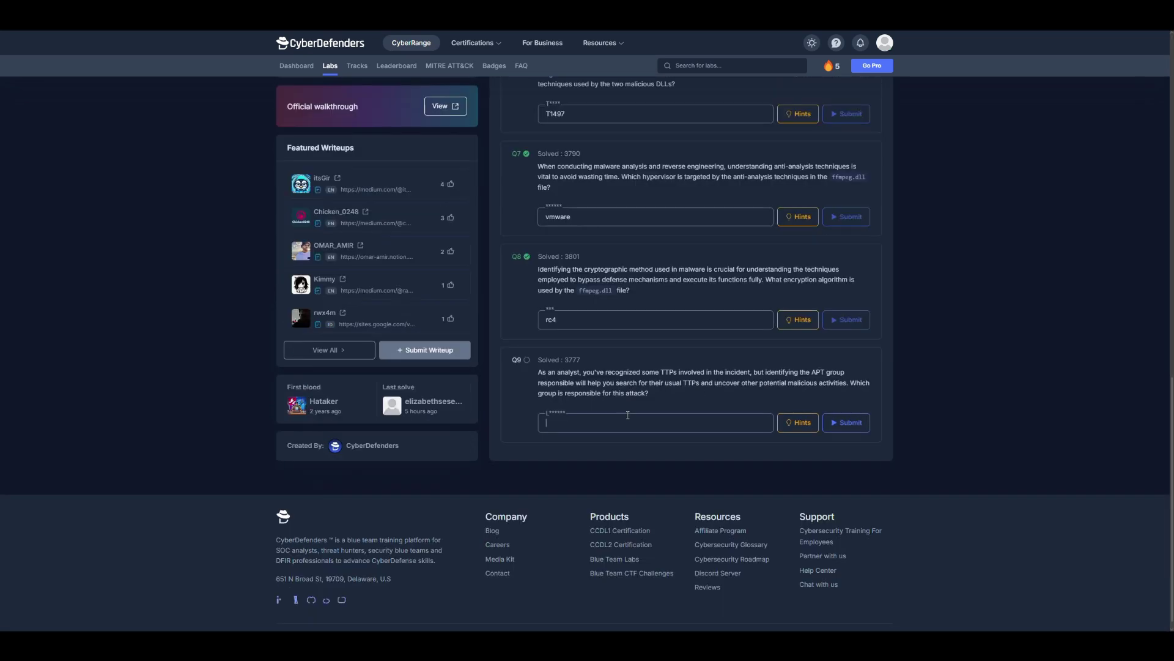
{"action": "type", "text": "s"}
{"action": "key", "text": "Return"}
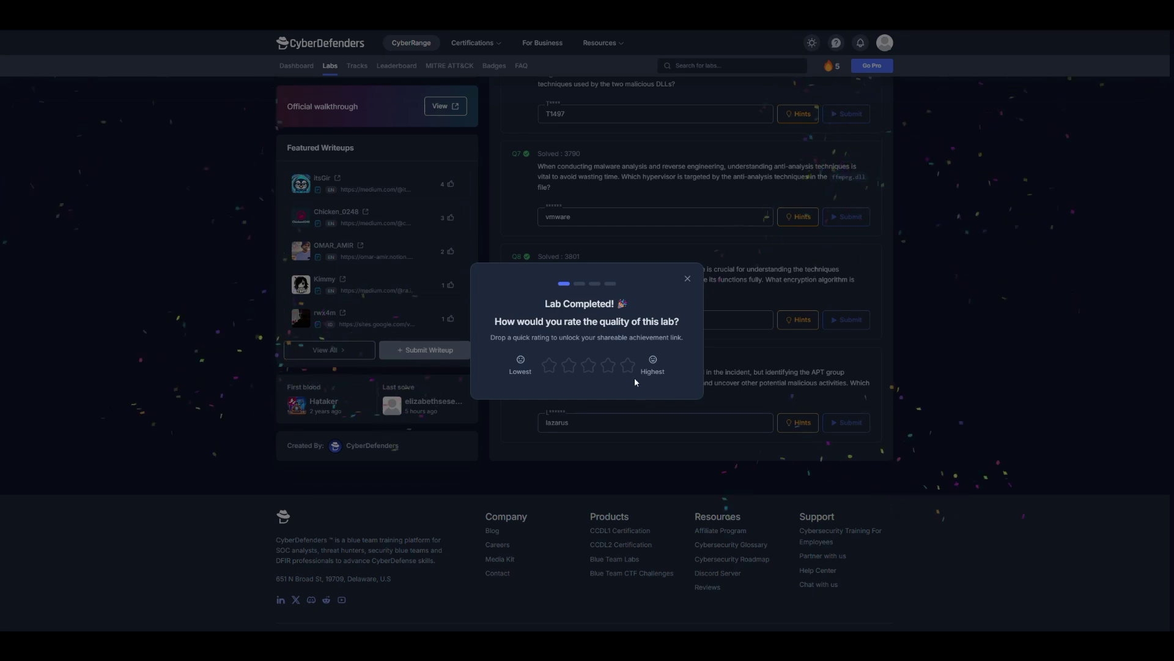
- Rate the completed lab's quality five stars and finish the remaining feedback prompts
{"action": "left_click", "coordinate": [628, 366]}
{"action": "left_click", "coordinate": [520, 357]}
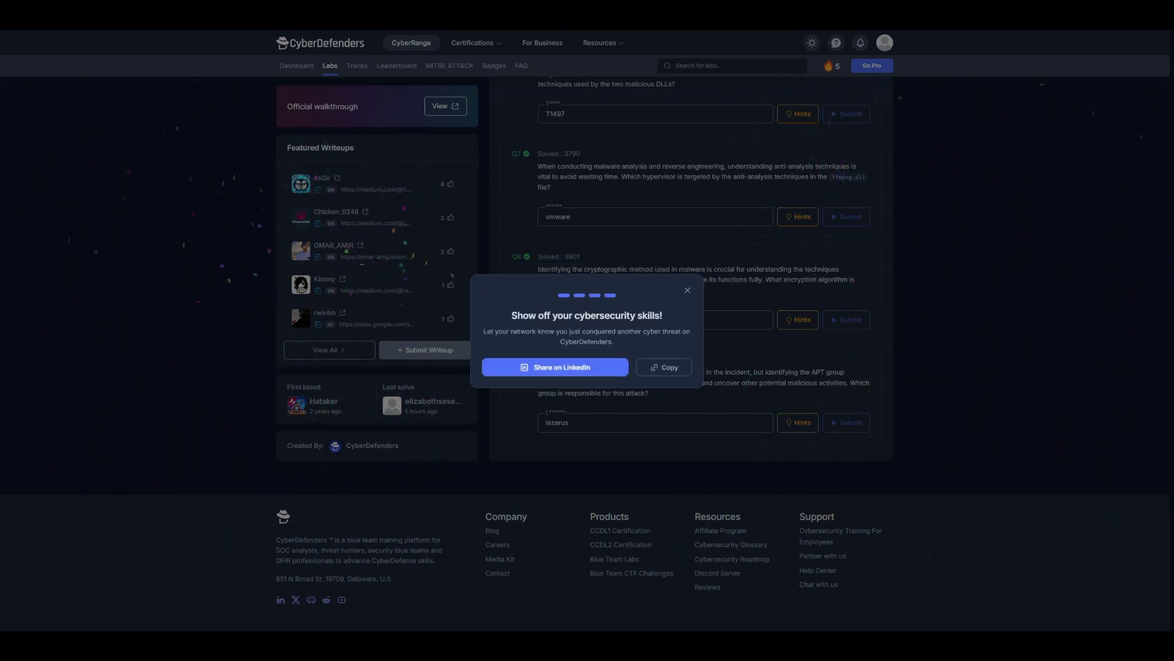